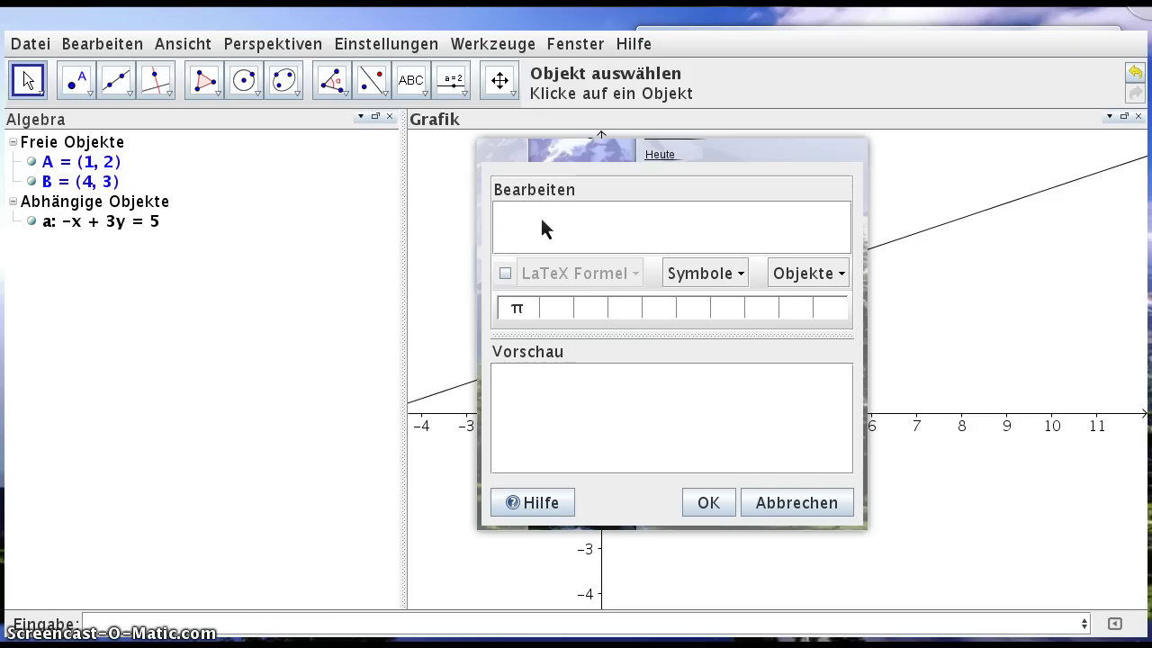
Create the text "Punkt A" followed by a dynamic reference to point A.
type("Punkt A")
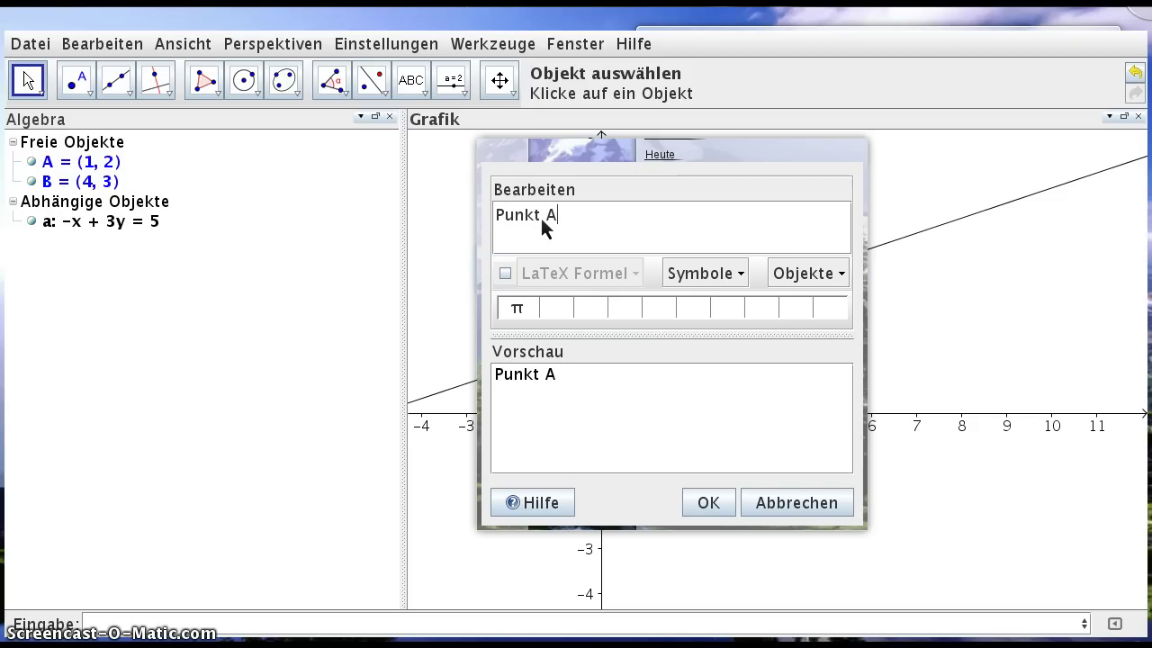
left_click(836, 274)
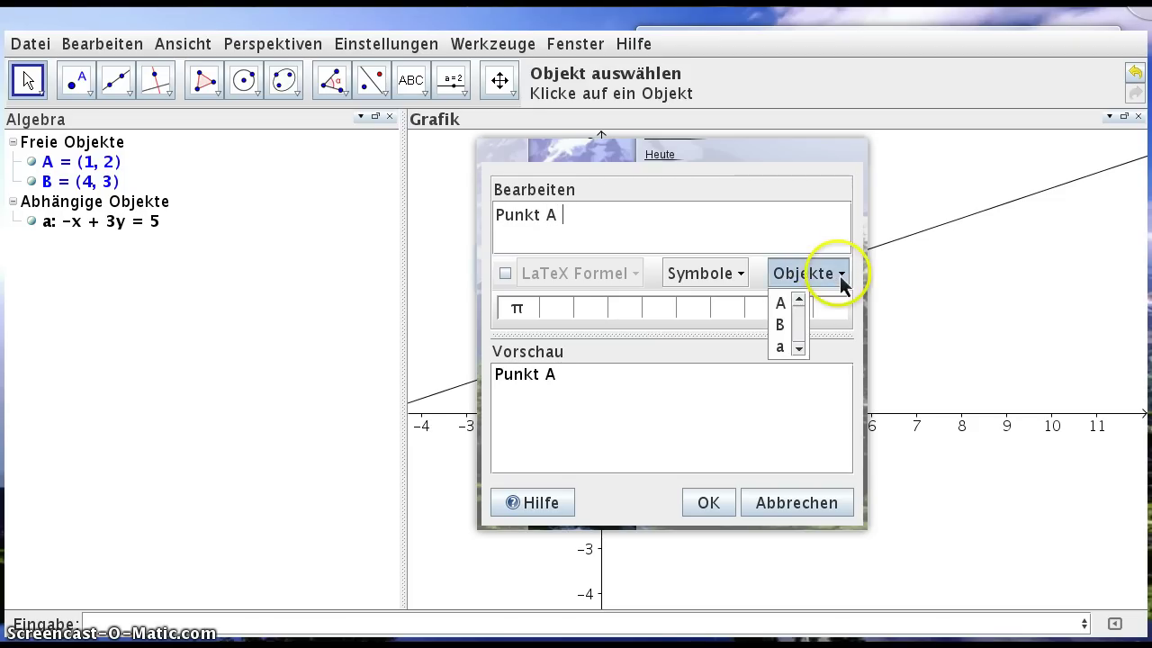
left_click(781, 304)
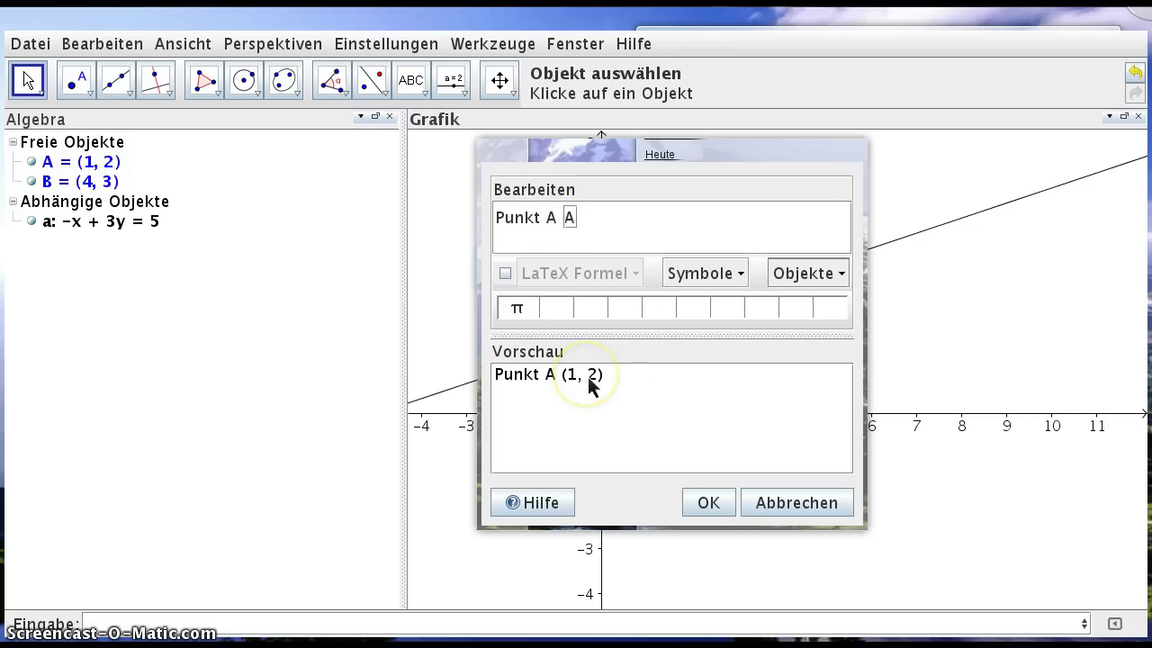
left_click(711, 505)
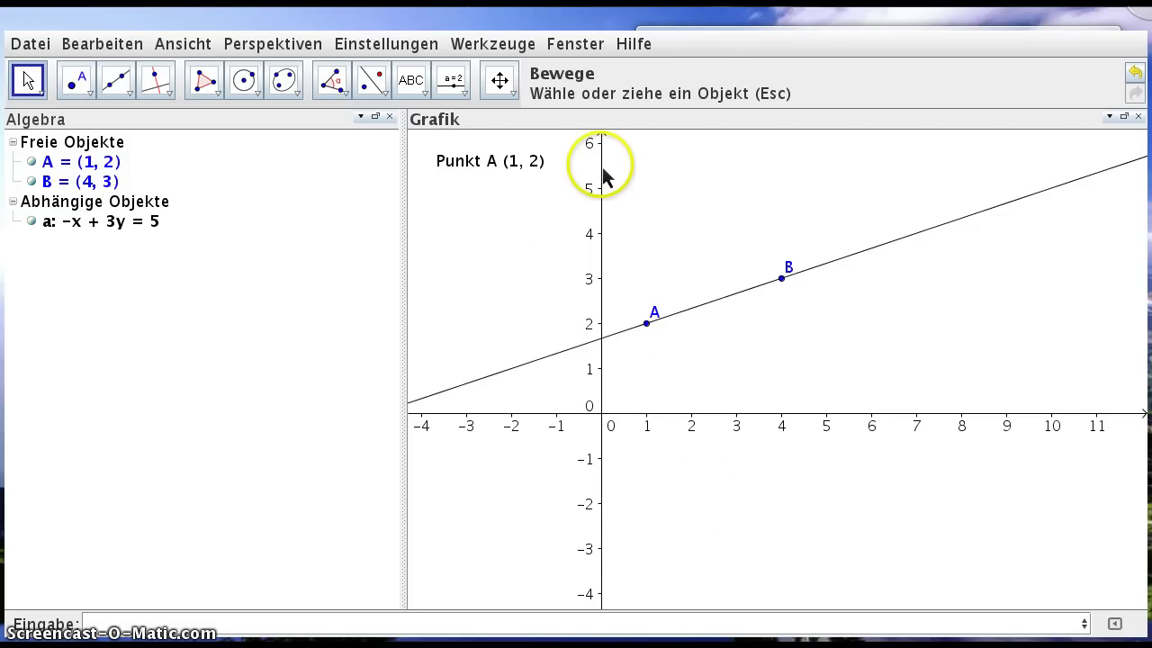
Open the properties of the "Punkt A" text and enable LaTeX formula formatting for its content.
right_click(496, 165)
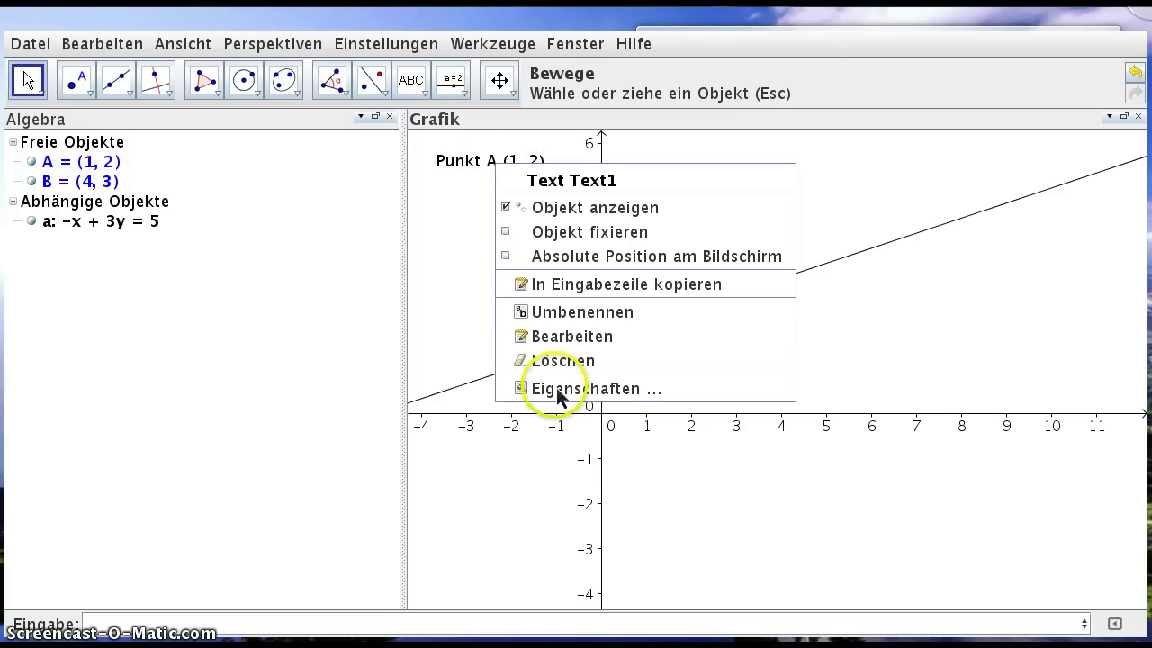
left_click(560, 390)
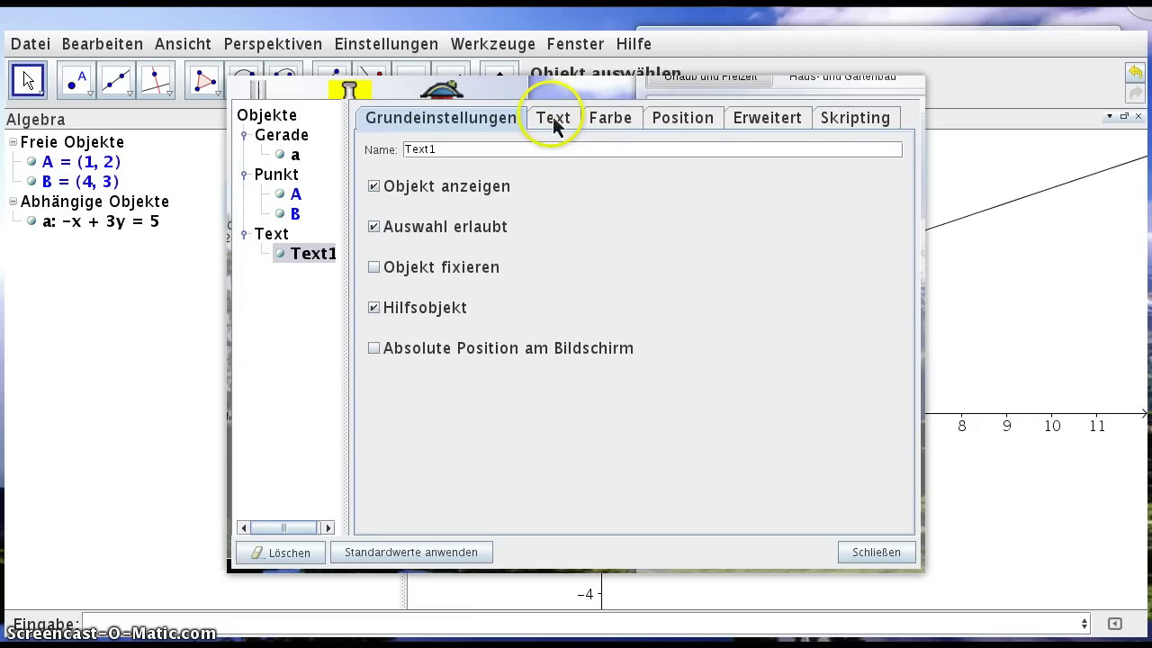
left_click(555, 118)
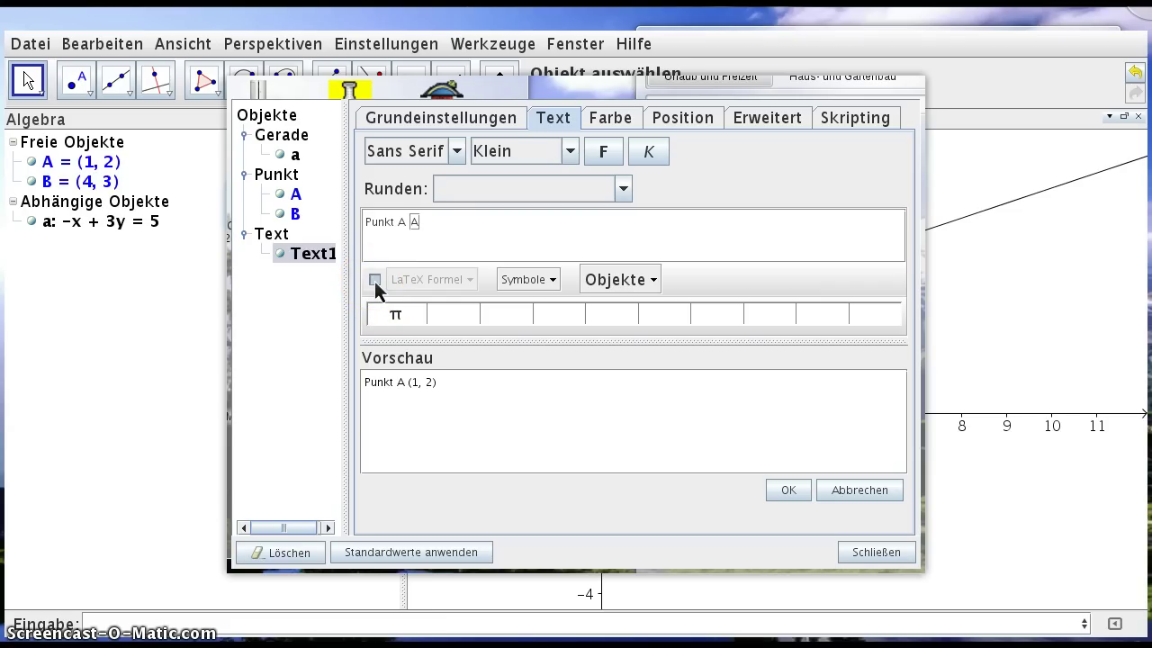
left_click(375, 280)
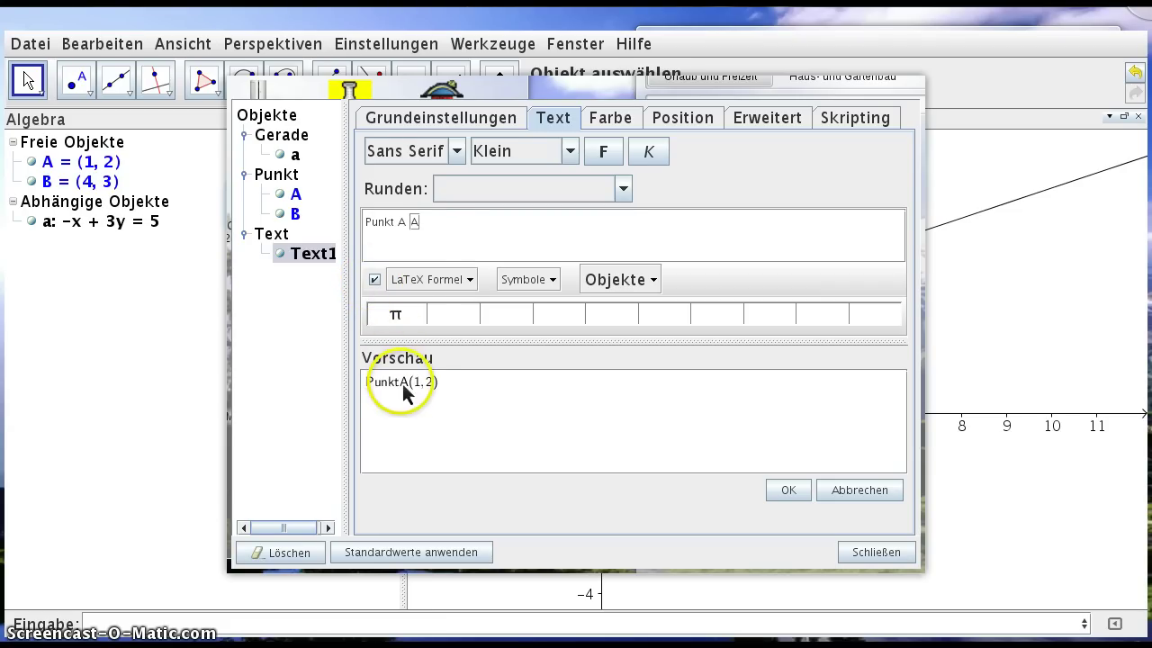
Insert a LaTeX space (Abstand) between "Punkt" and "A" in the text and apply the change.
left_click(400, 224)
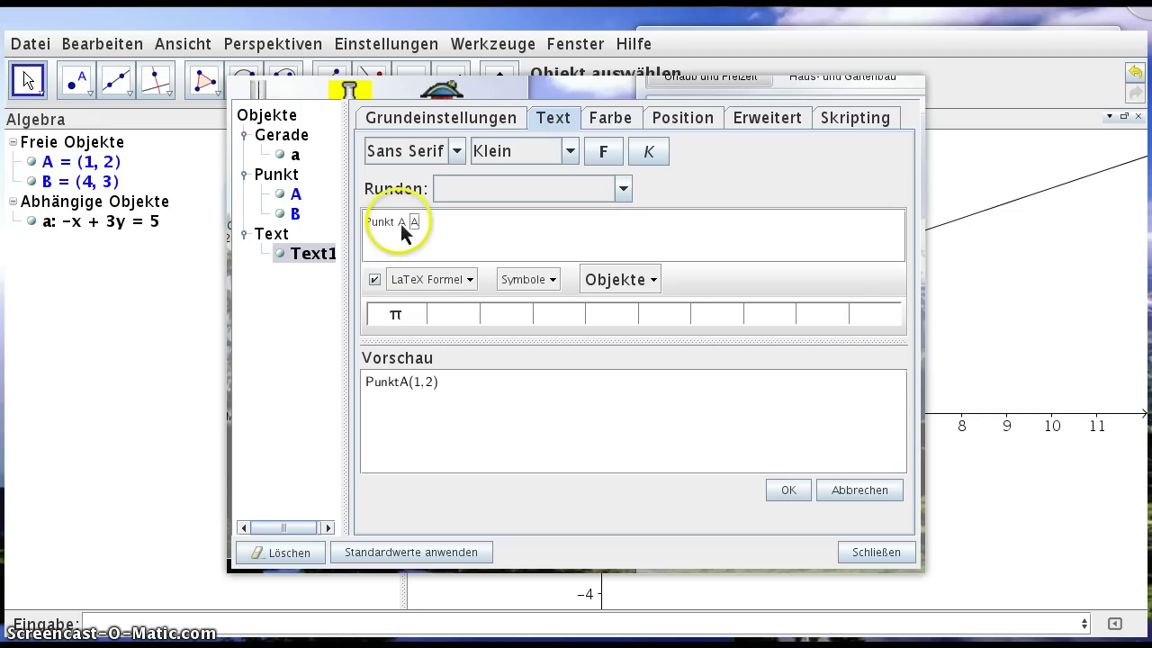
left_click(470, 280)
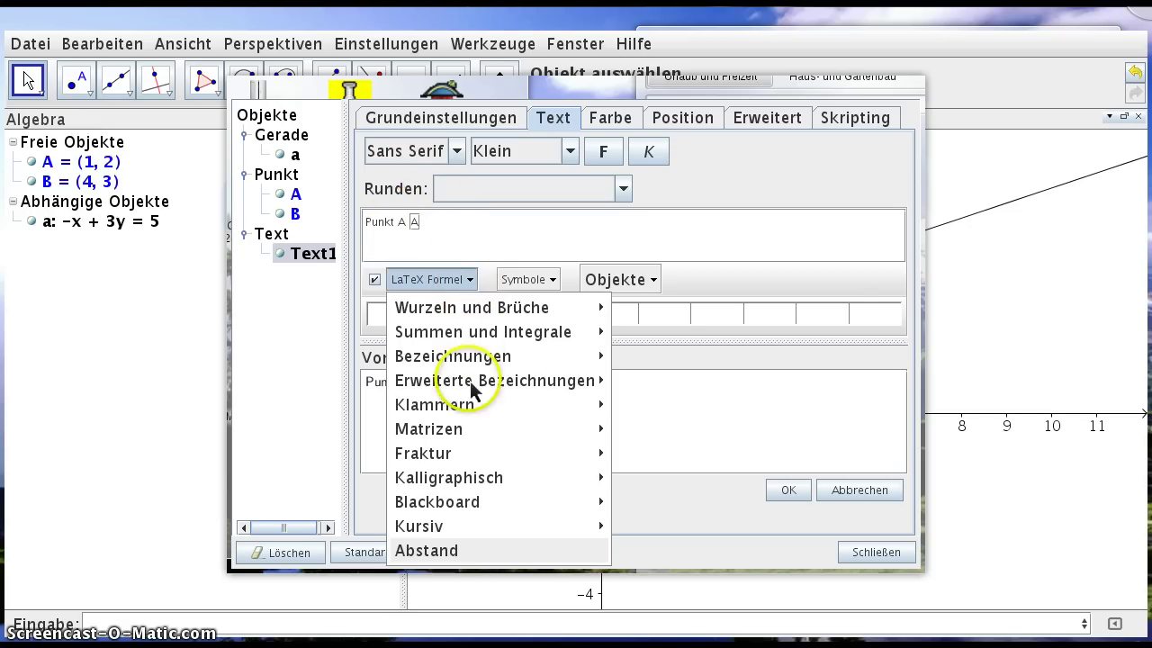
left_click(453, 556)
left_click(404, 223)
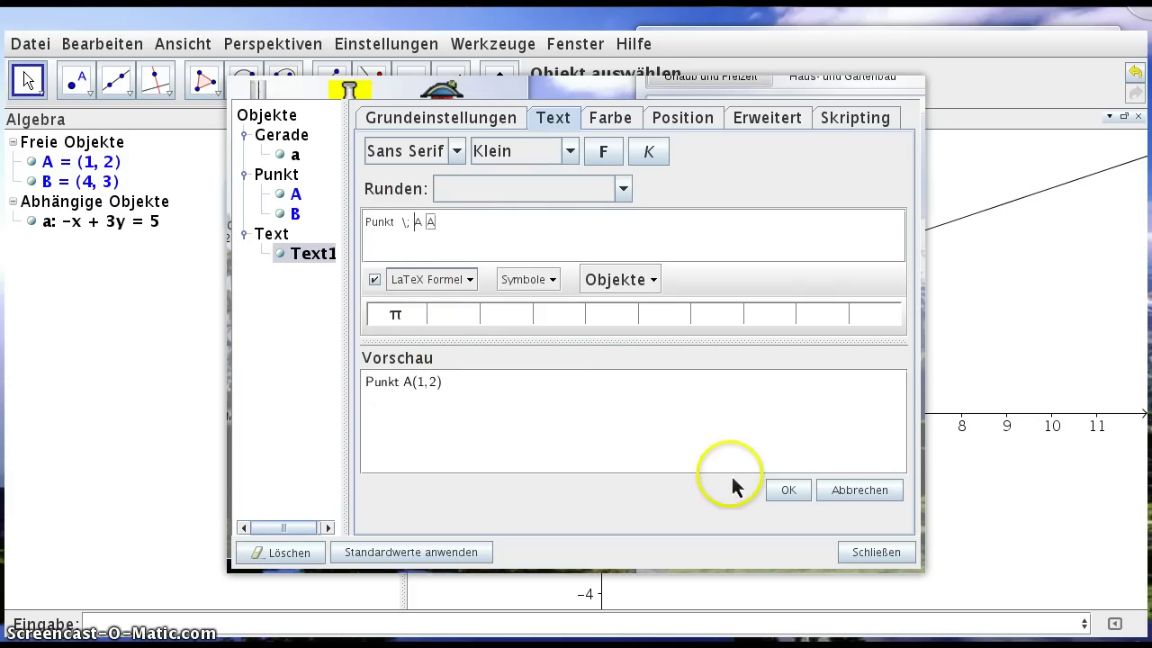
left_click(779, 492)
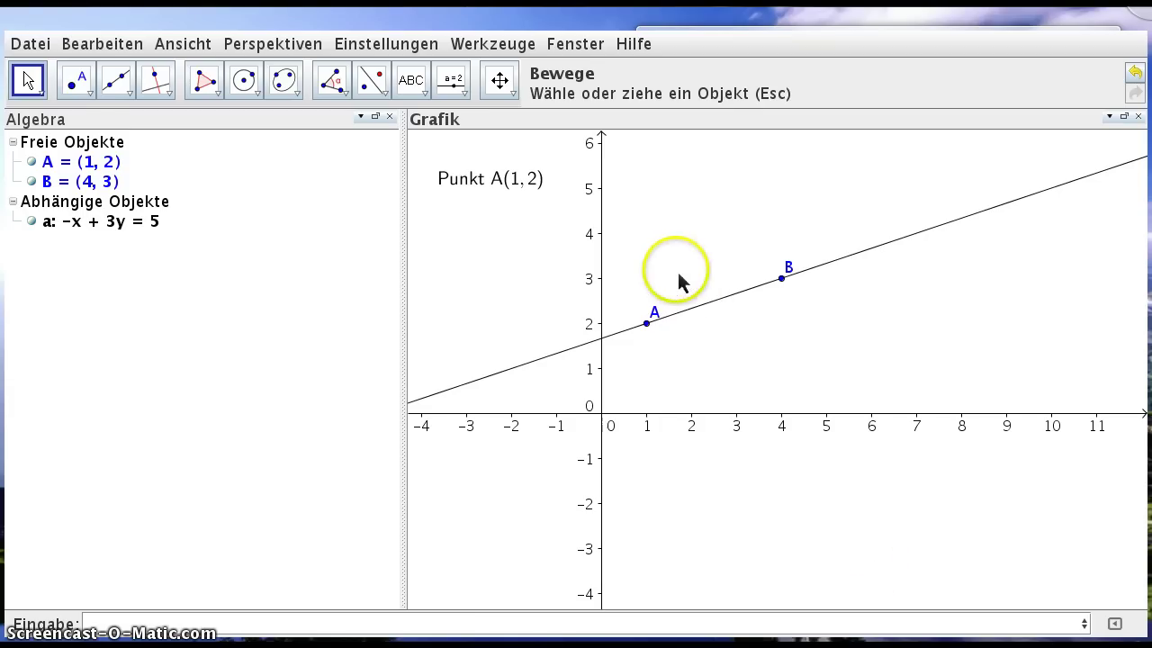
Start a new text below the "Punkt A" text with the wording "x-Wert von A ist ".
left_click(410, 80)
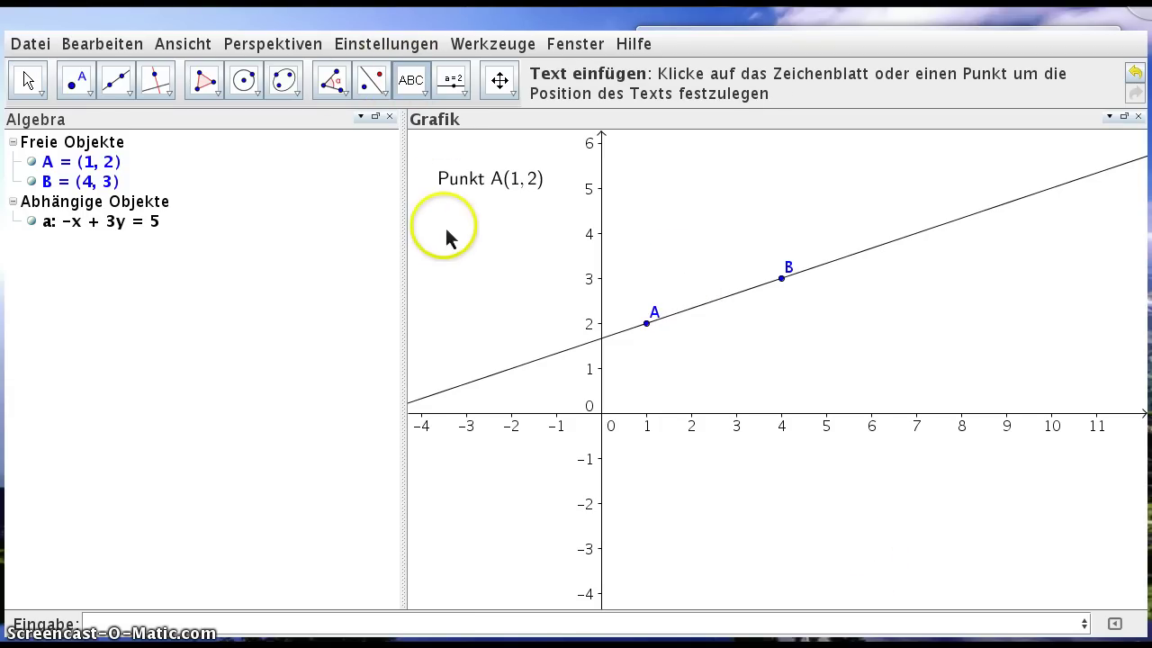
left_click(445, 229)
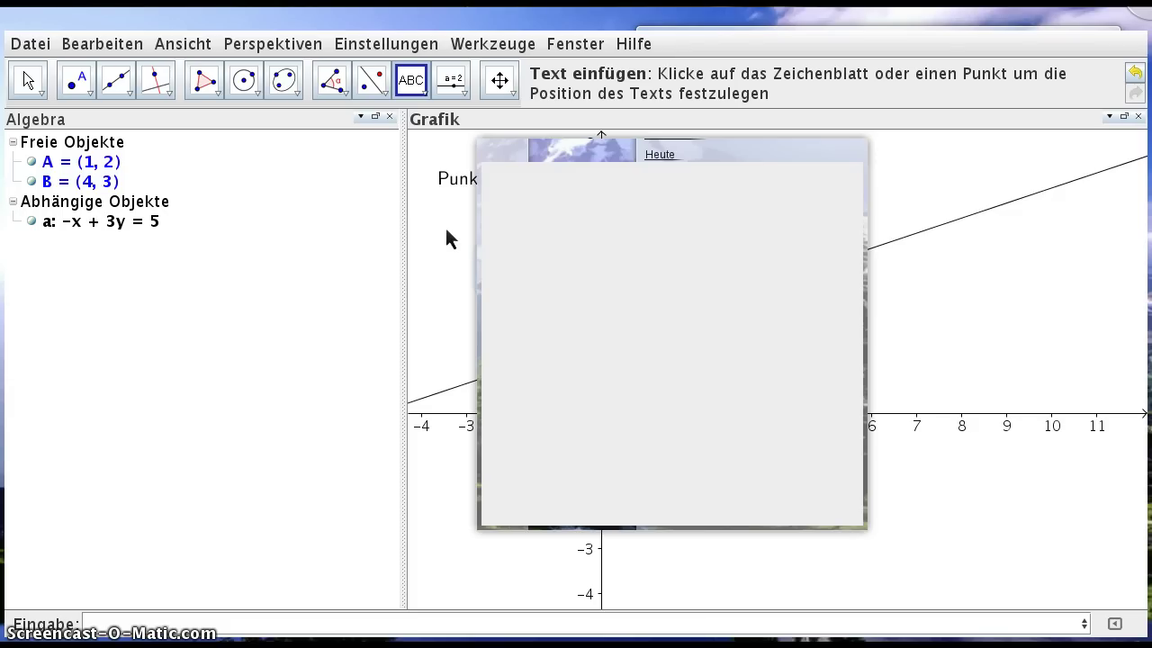
left_click(572, 218)
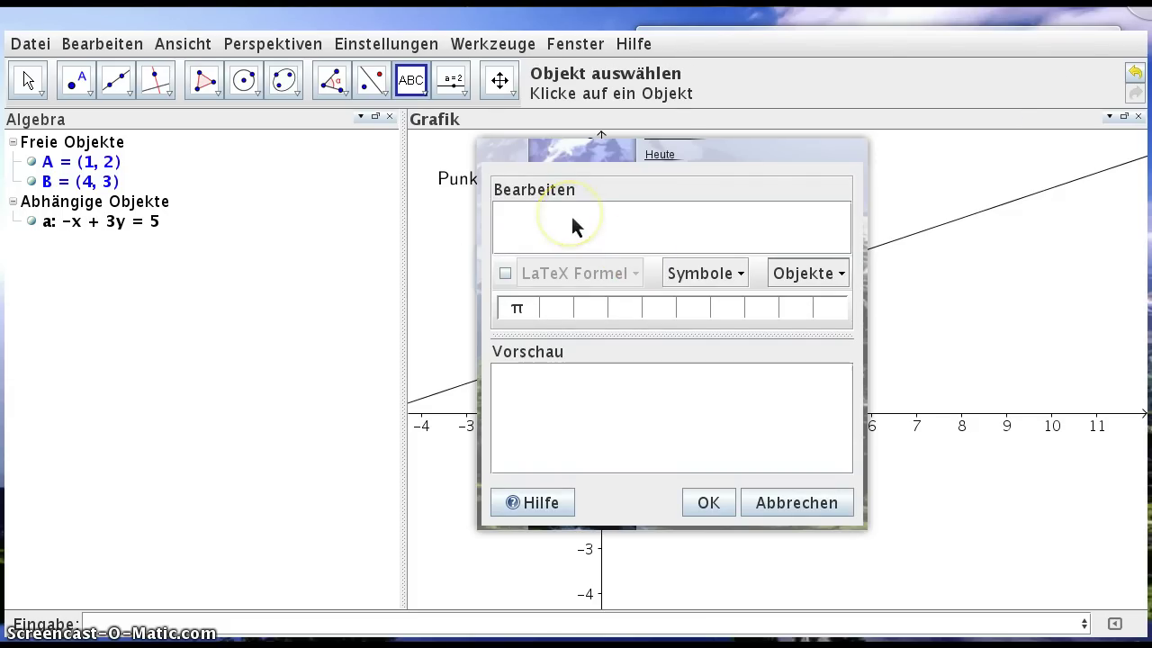
type("x")
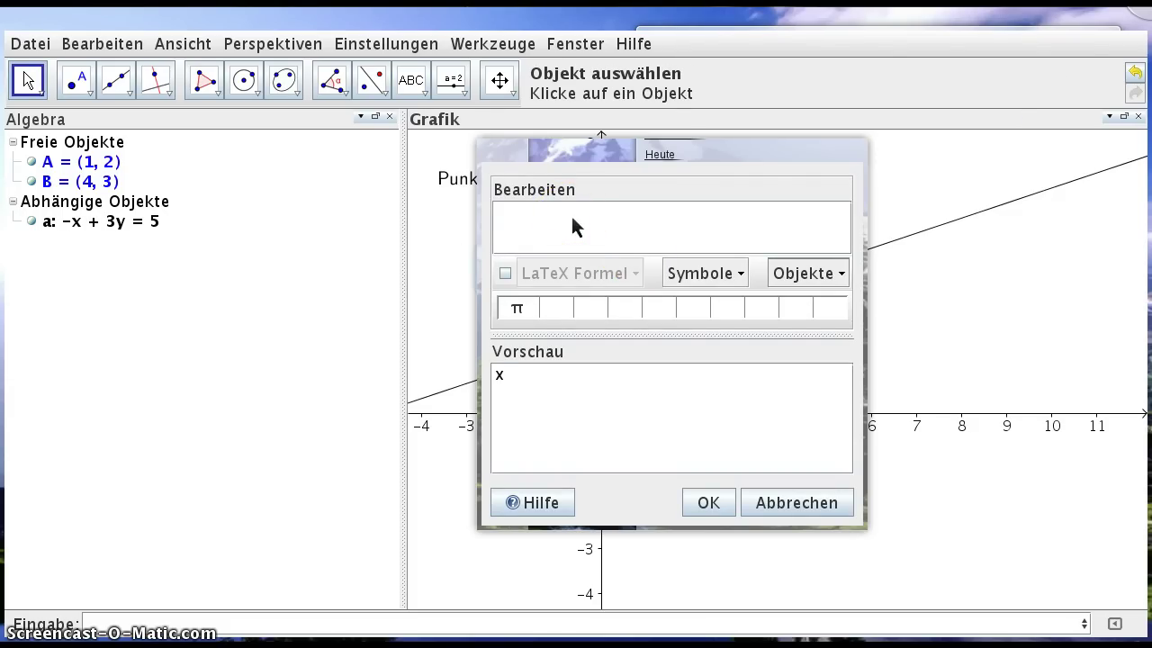
type("-")
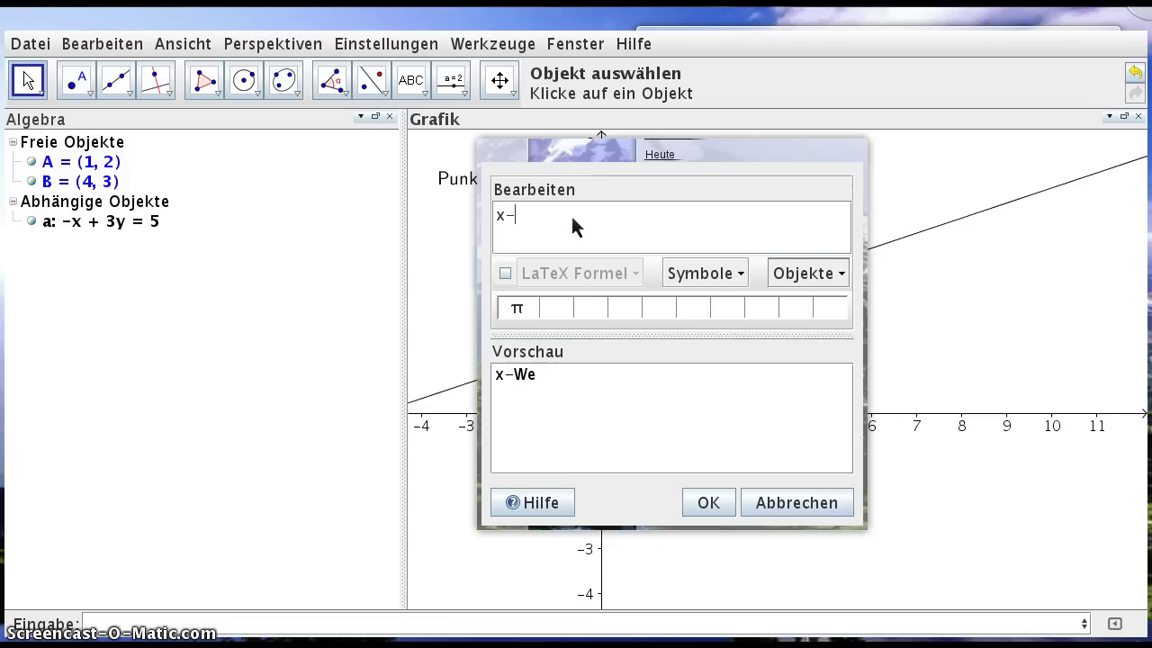
type("Wert von A ist")
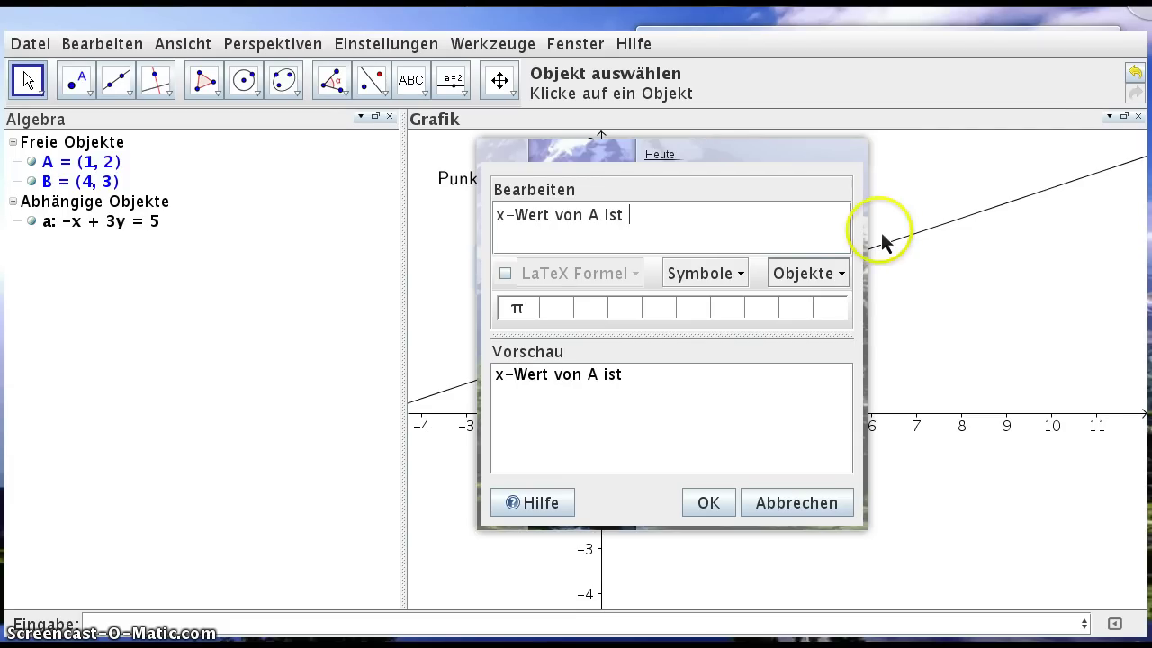
Append a dynamic reference to point A, change it to x(A), and finish the text.
left_click(844, 279)
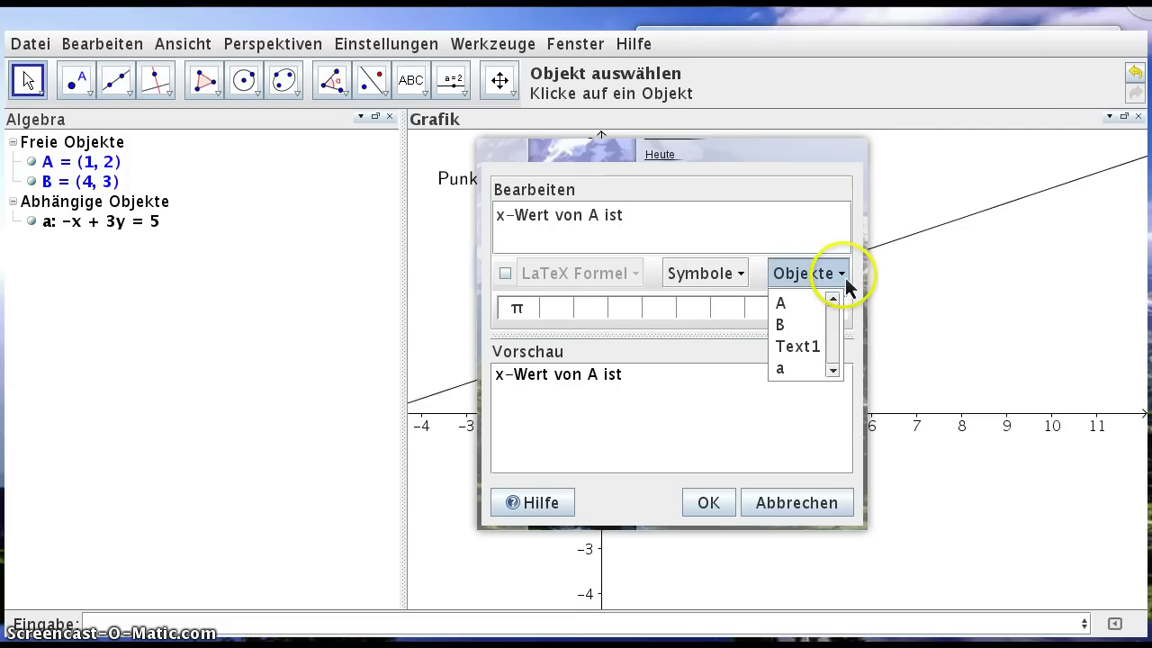
left_click(788, 308)
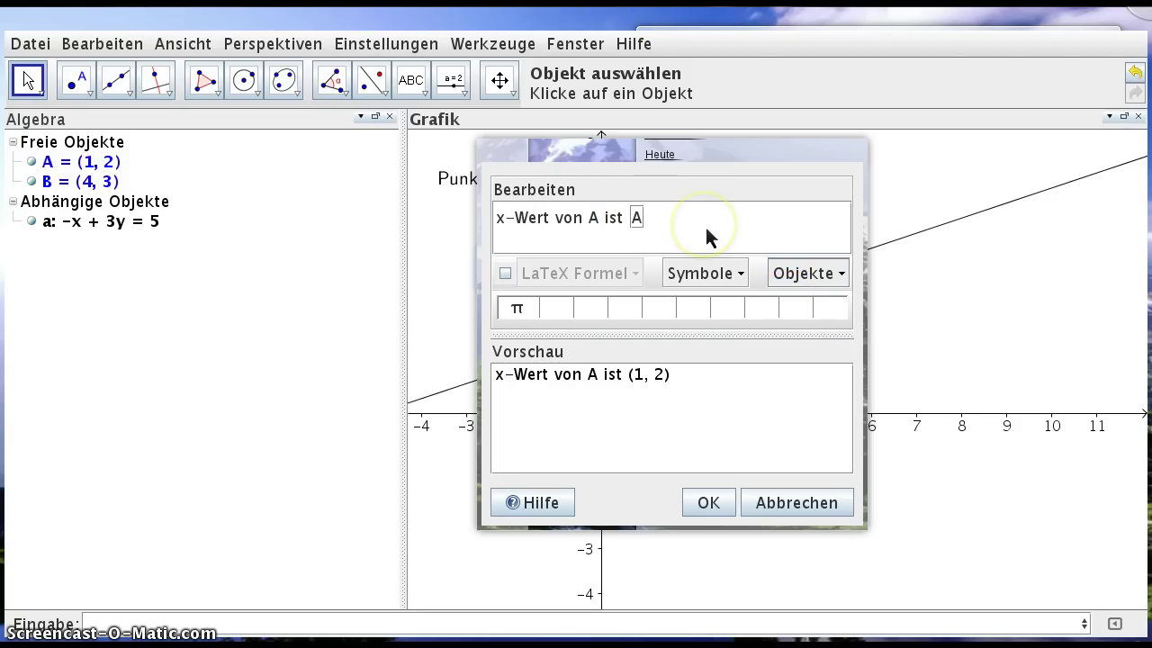
type("x")
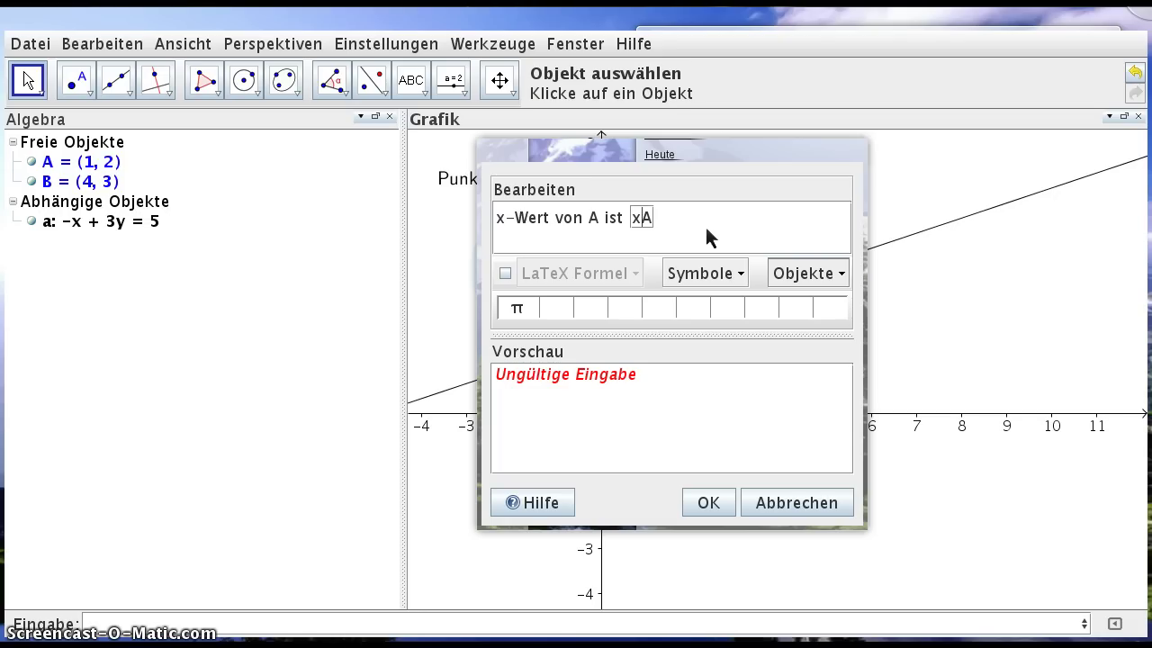
type("(A)")
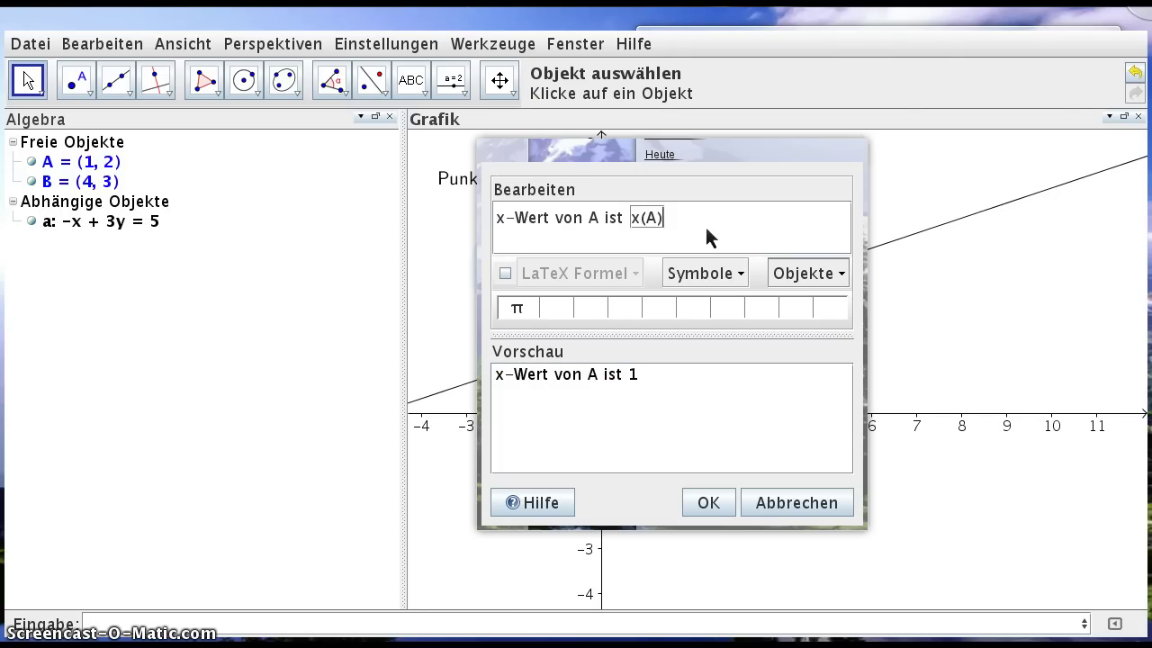
left_click(708, 503)
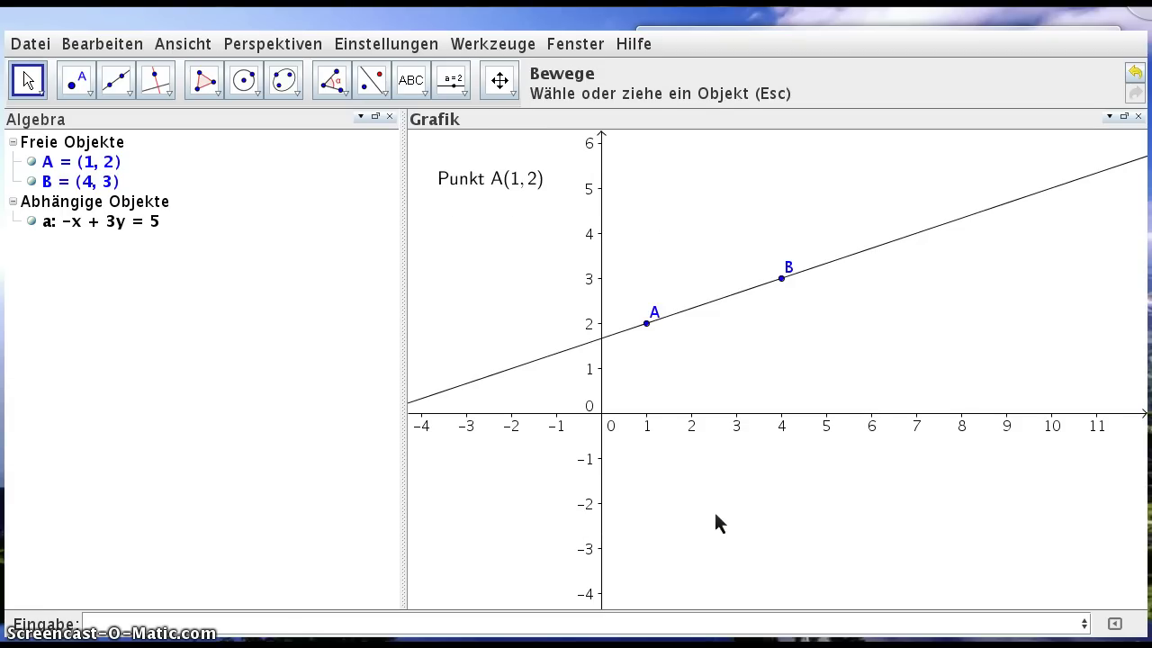
Start a third text below the "x-Wert von A" text and insert the Greek capital letter Δ.
left_click(417, 90)
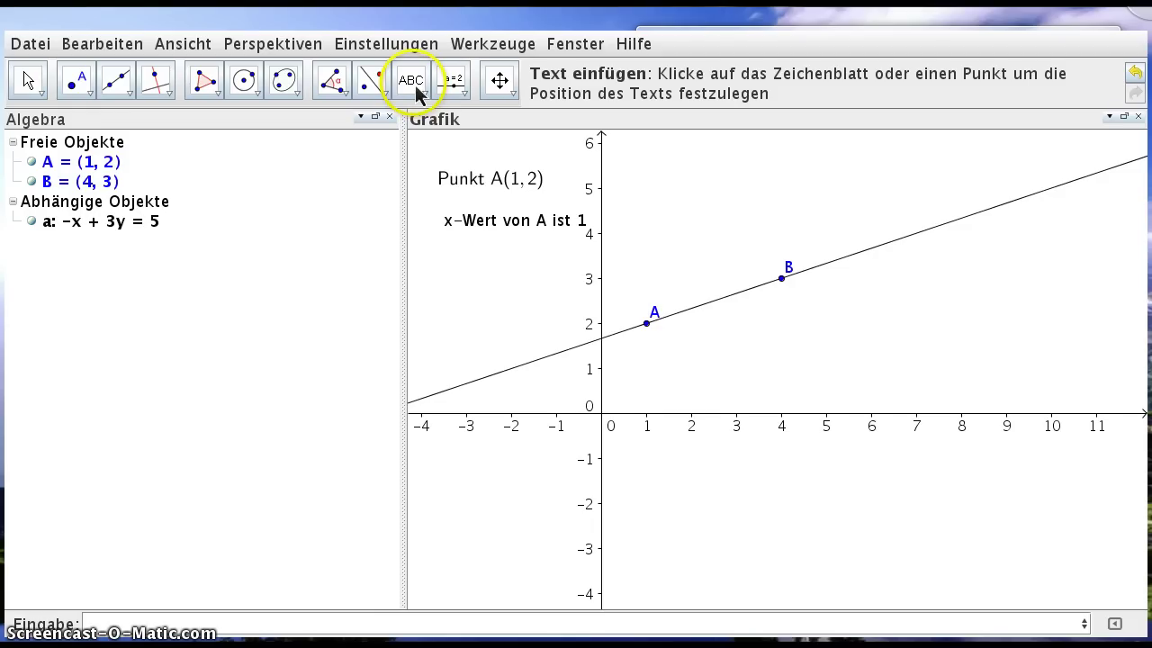
left_click(450, 268)
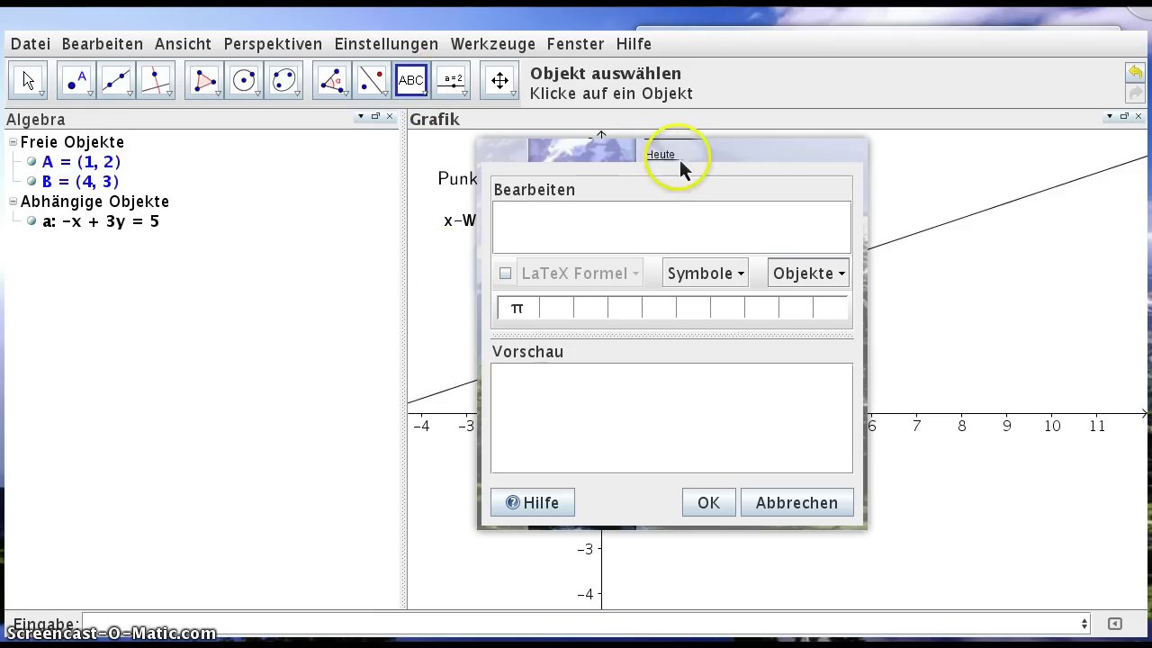
left_click_drag(680, 159, 850, 192)
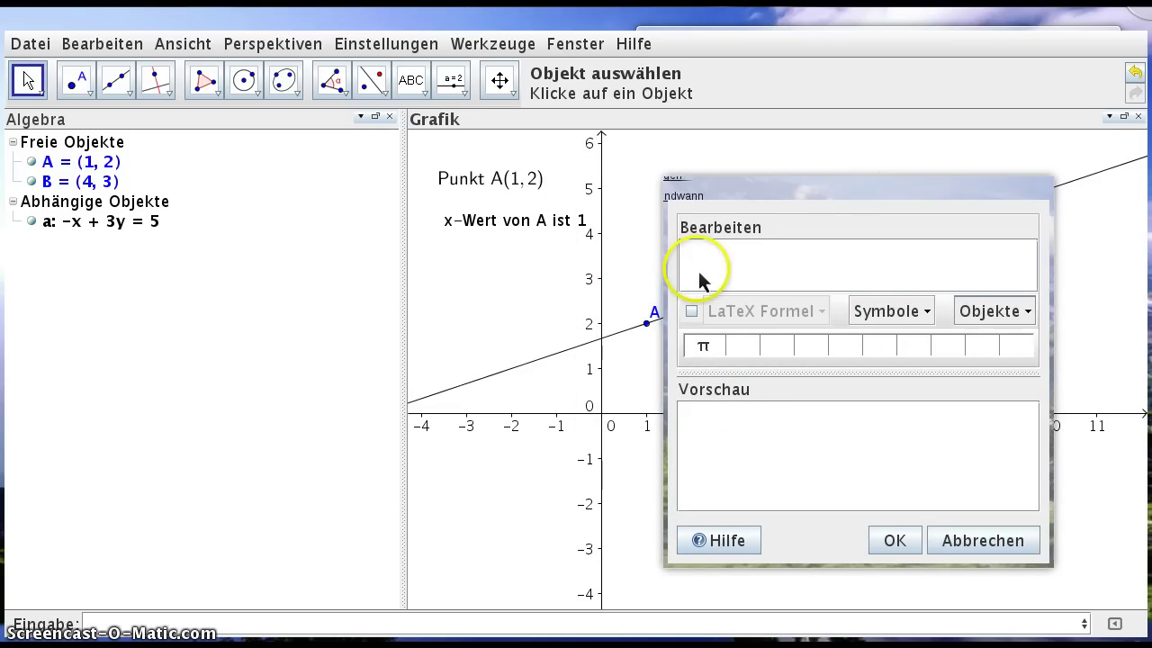
left_click(928, 321)
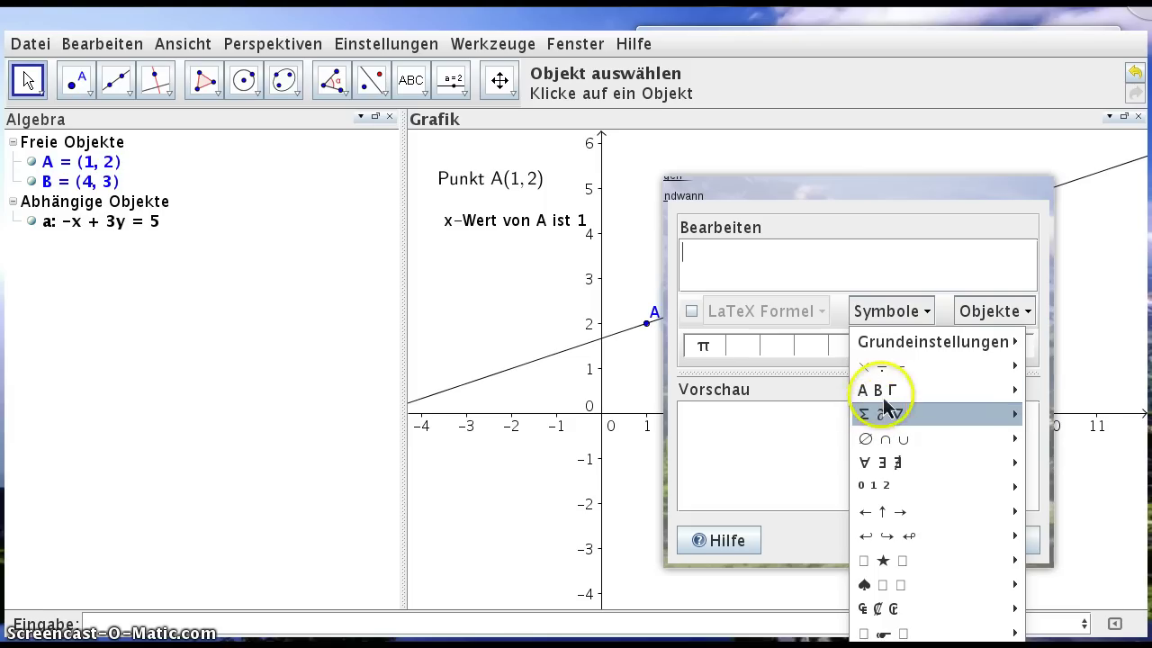
mouse_move(886, 393)
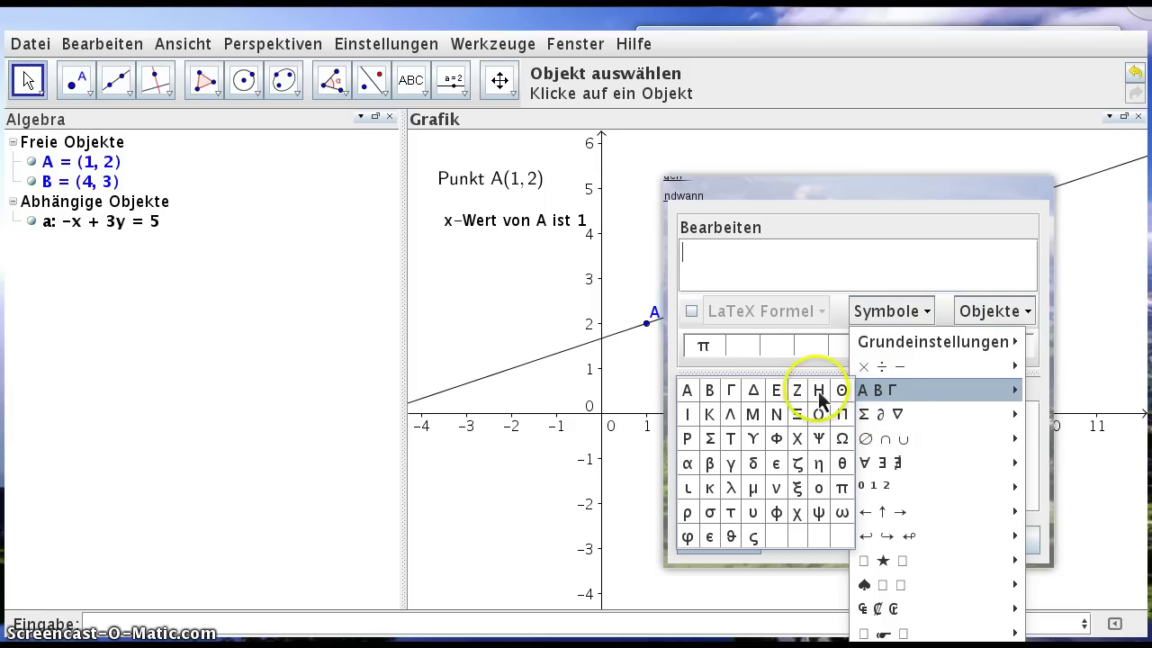
left_click(758, 395)
left_click(736, 255)
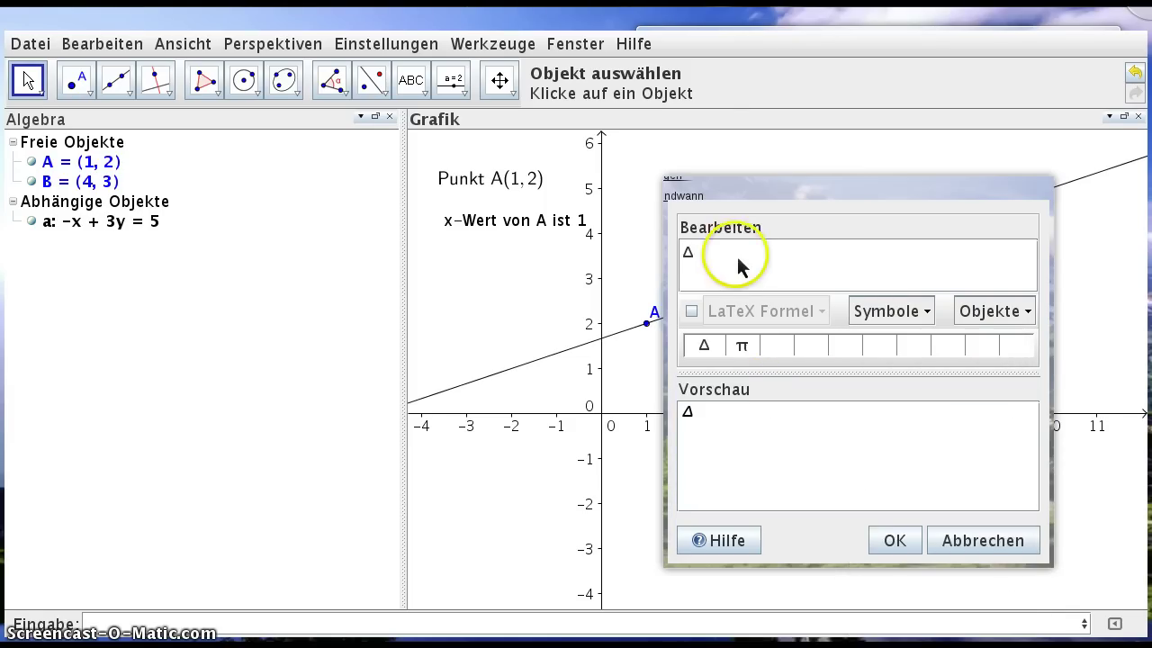
Continue the text after Δ with the static formula "x = x(B) - x(A) = ".
type("x")
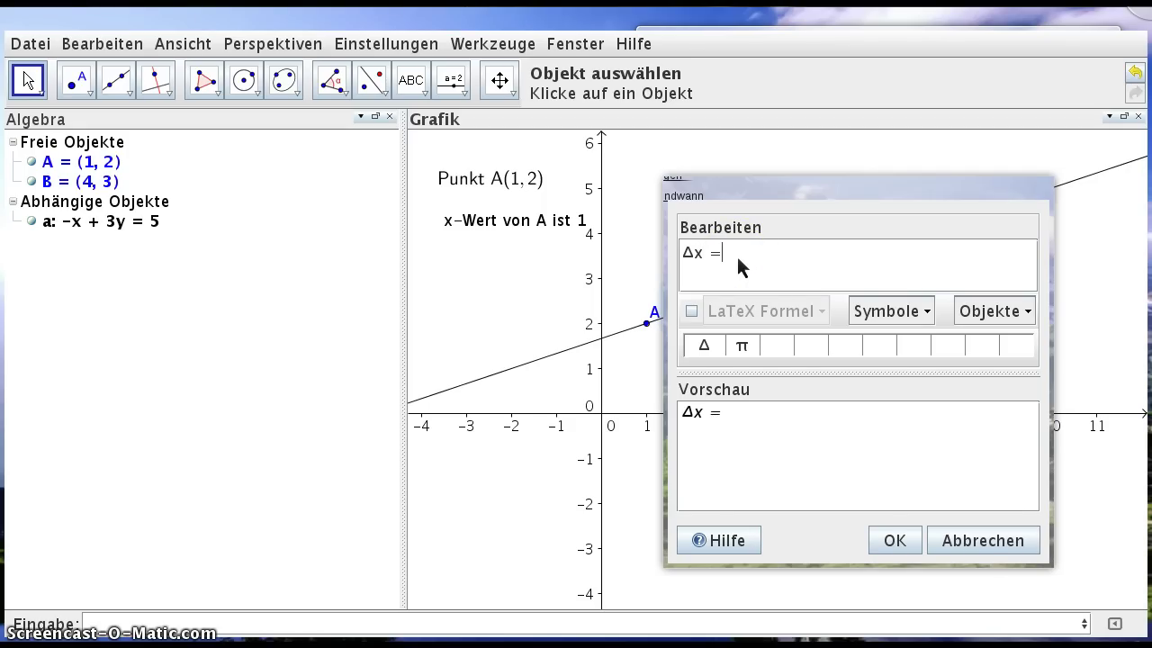
type(" = x(B) - x(A)")
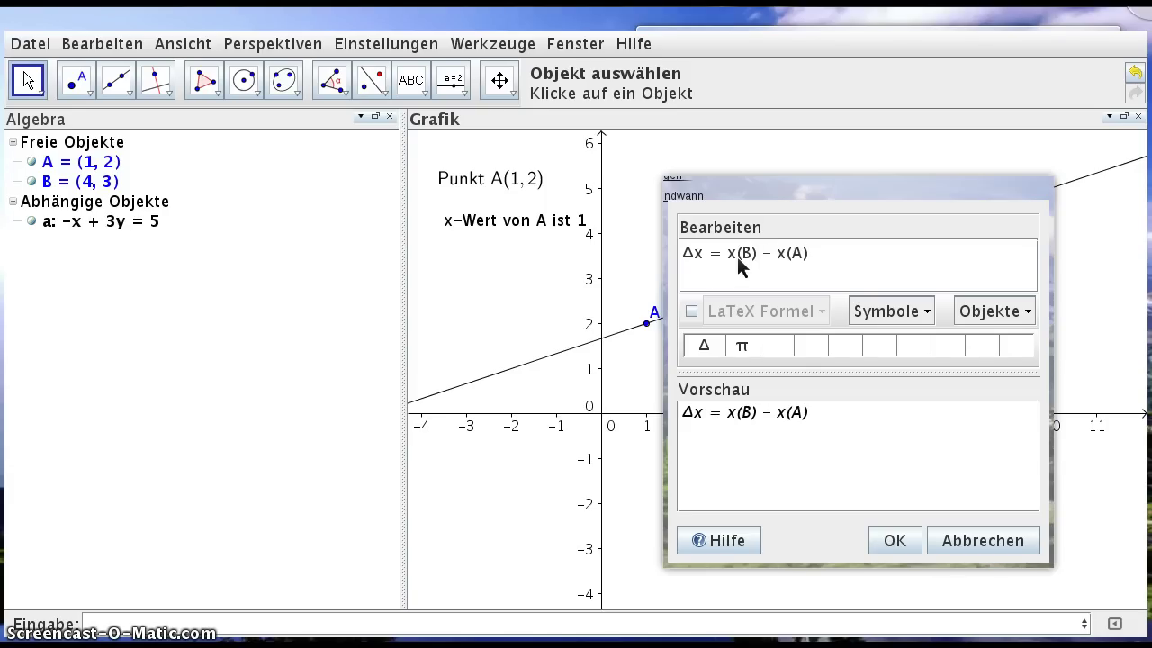
type(" =")
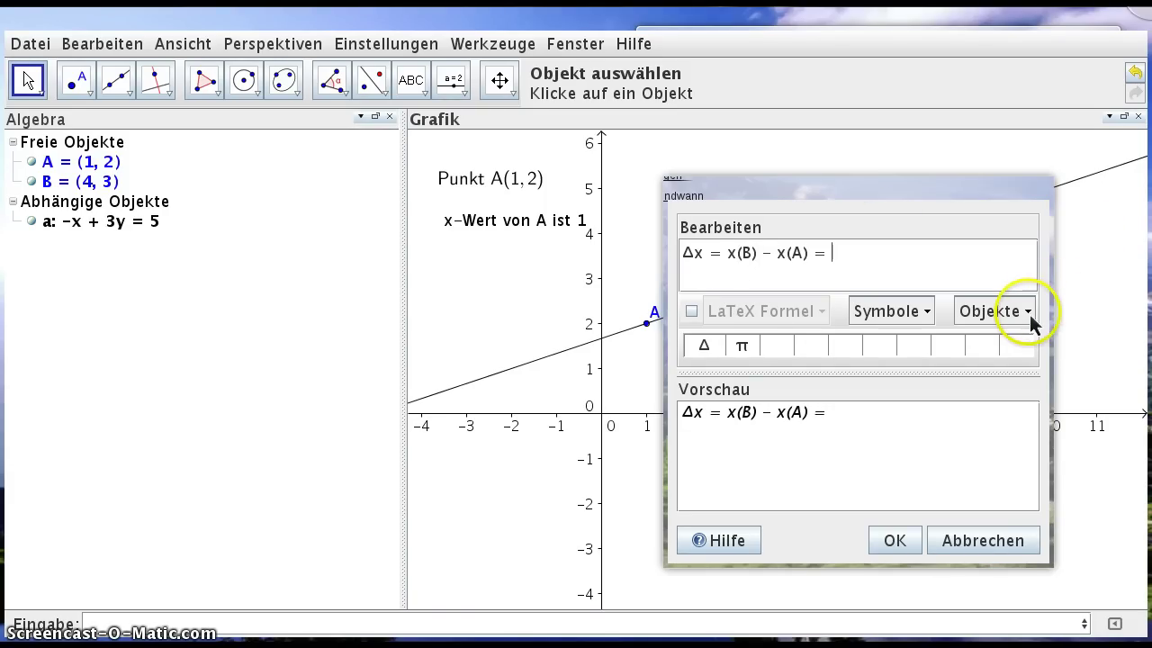
Append a dynamic reference to point B after the static formula and change it to x(B).
left_click(1029, 317)
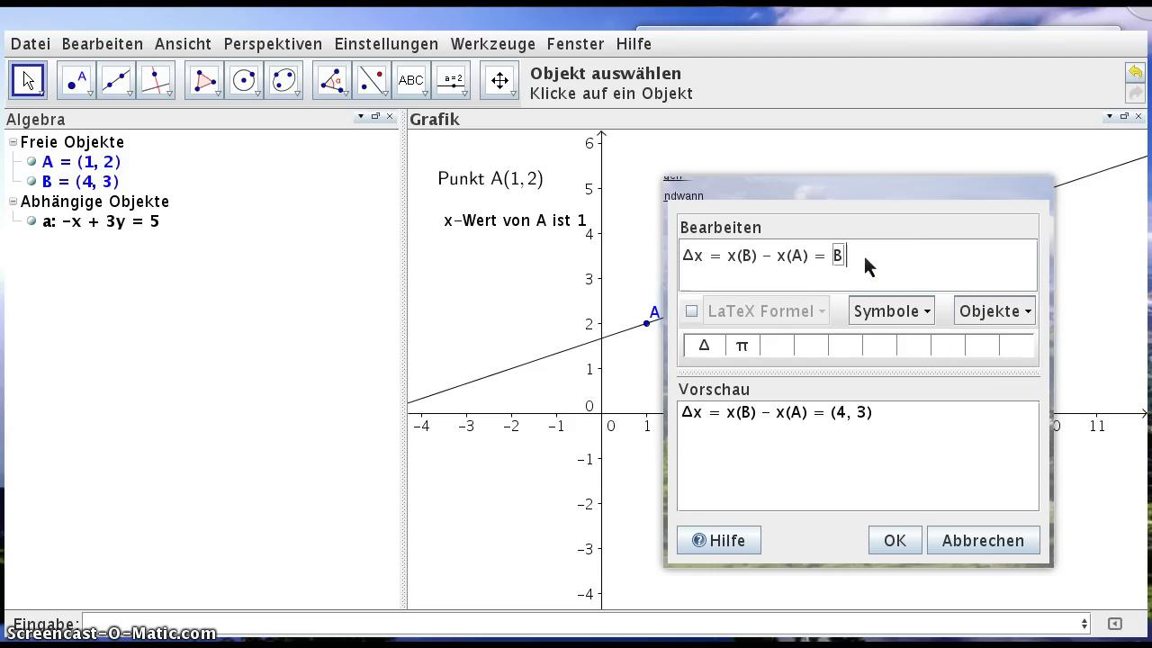
left_click(836, 256)
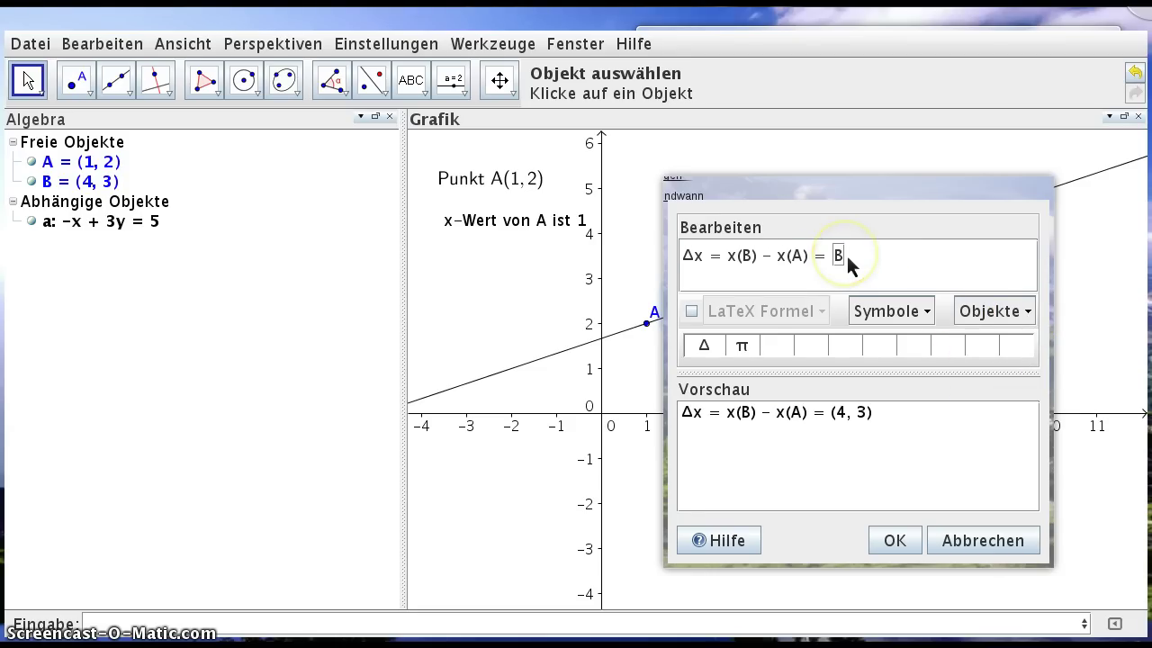
type("x = x")
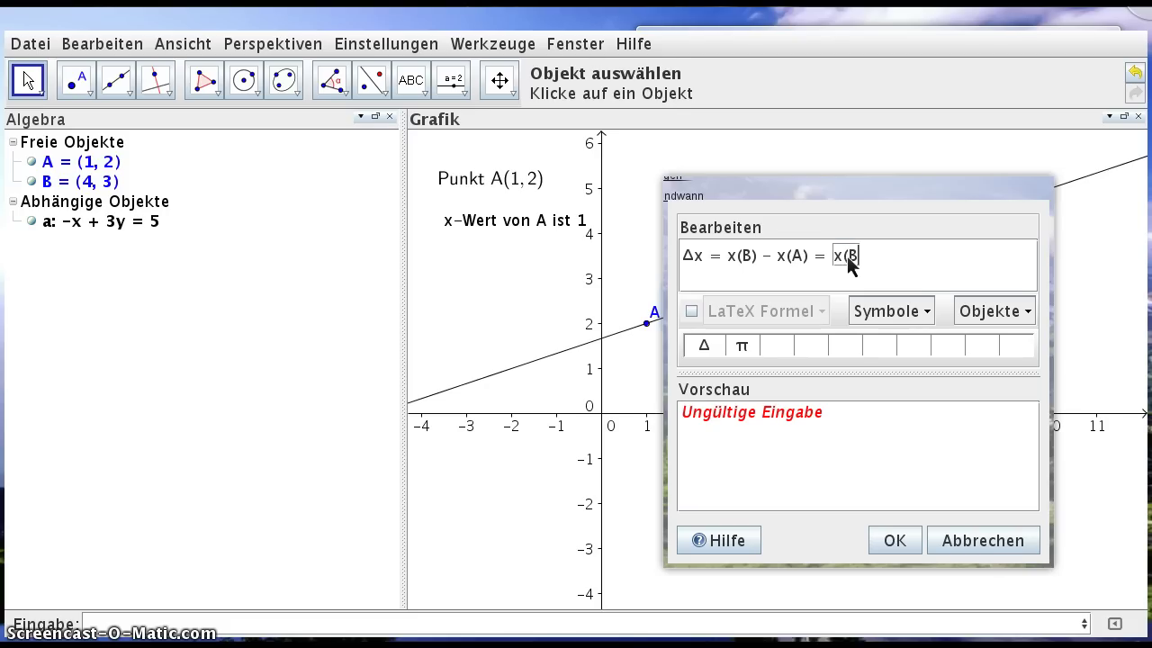
type("(")
key("Right")
type(") ")
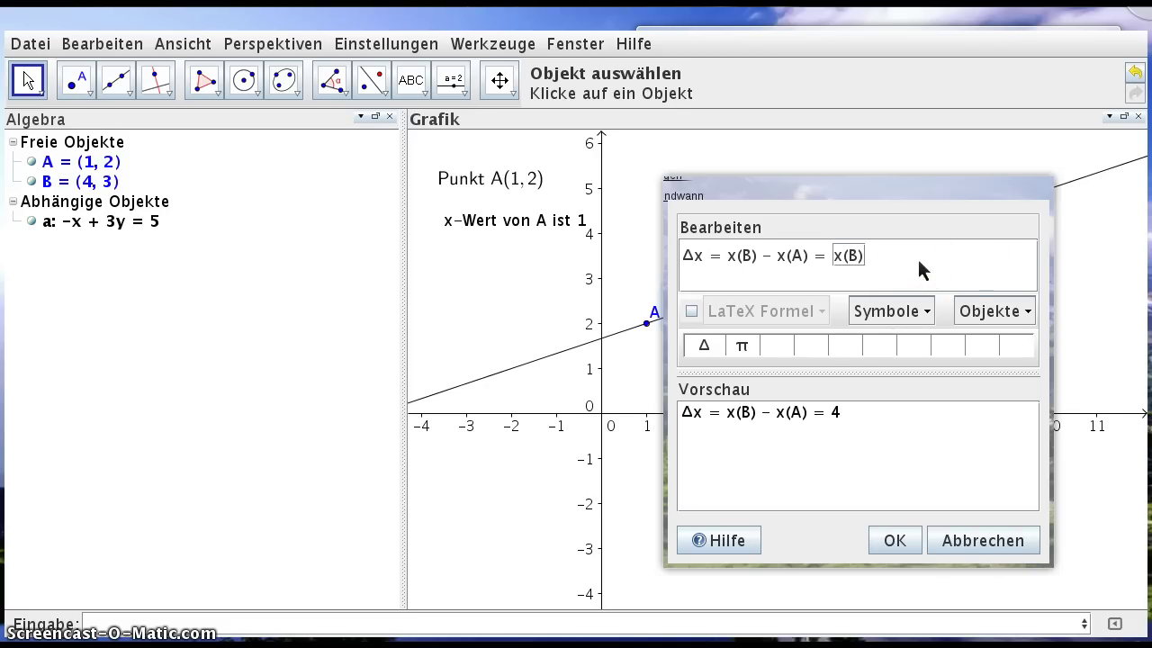
Append a static minus sign after x(B) and add a second dynamic field containing x(A).
type("-")
left_click(1030, 316)
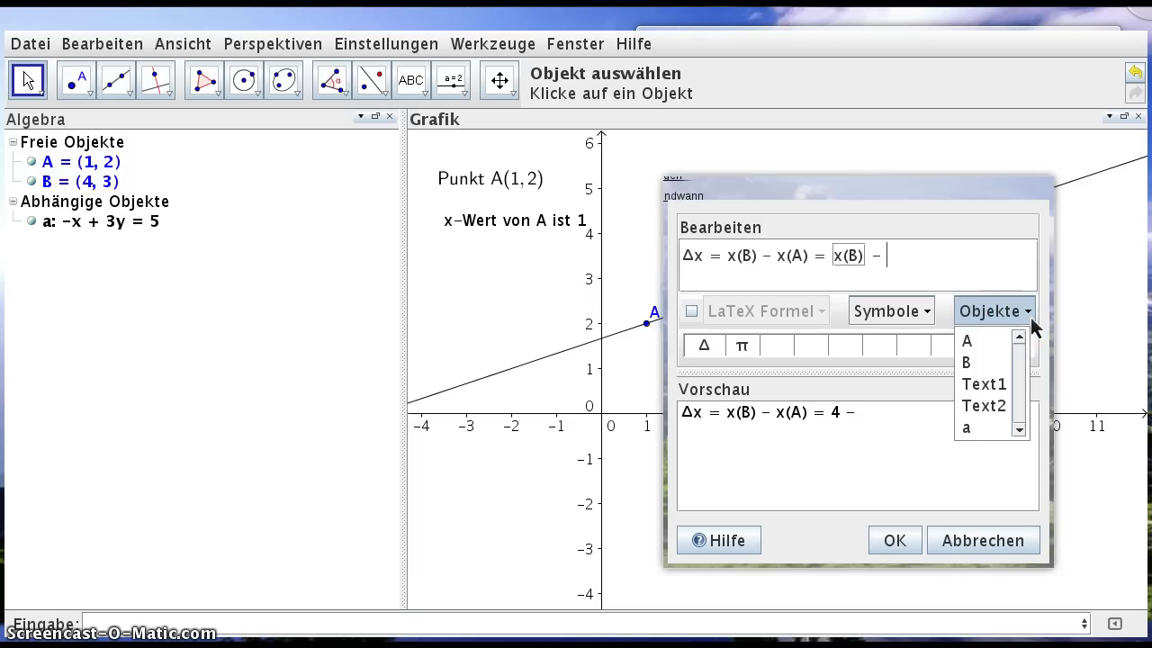
left_click(977, 362)
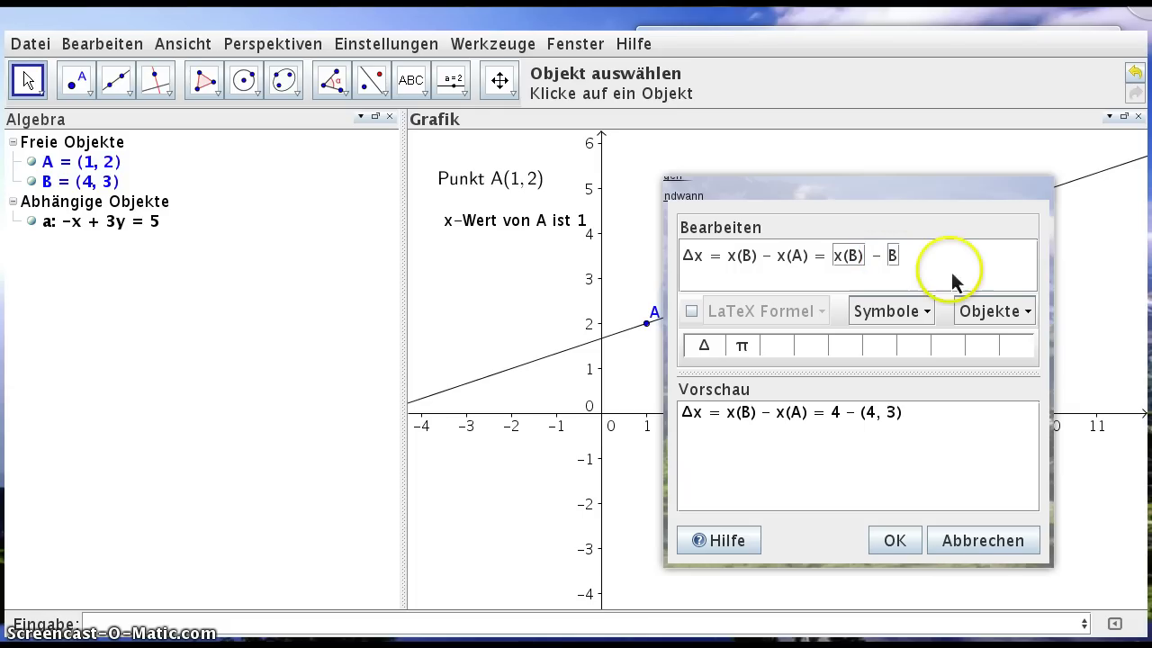
type("x")
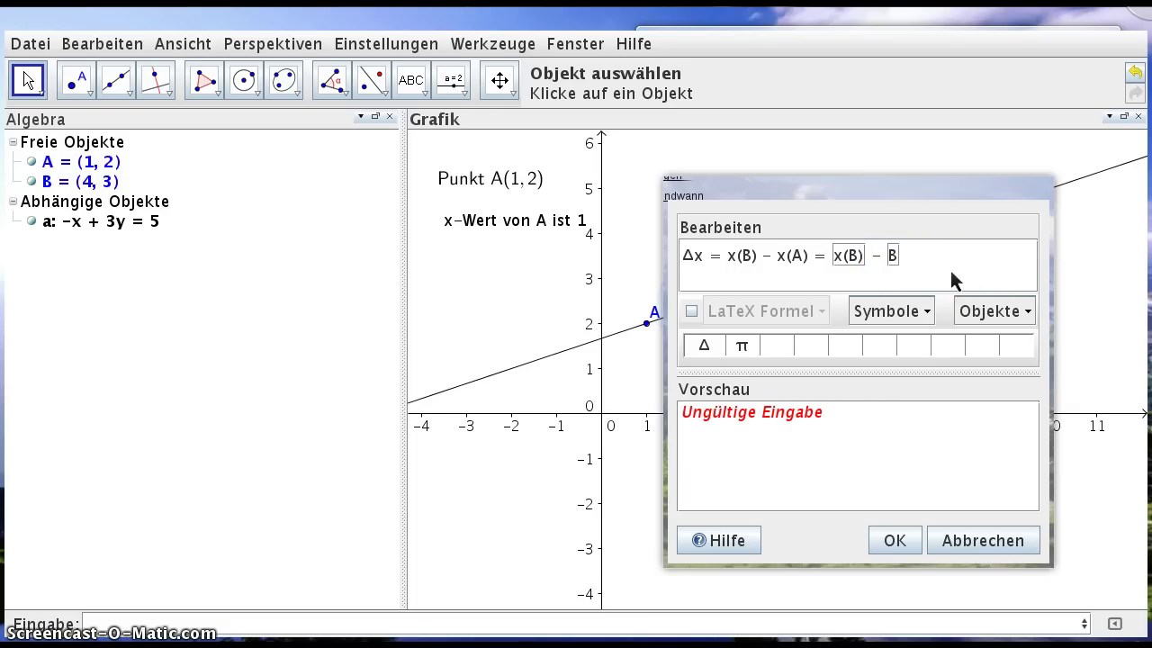
key("BackSpace")
left_click(964, 259)
type("x(A)")
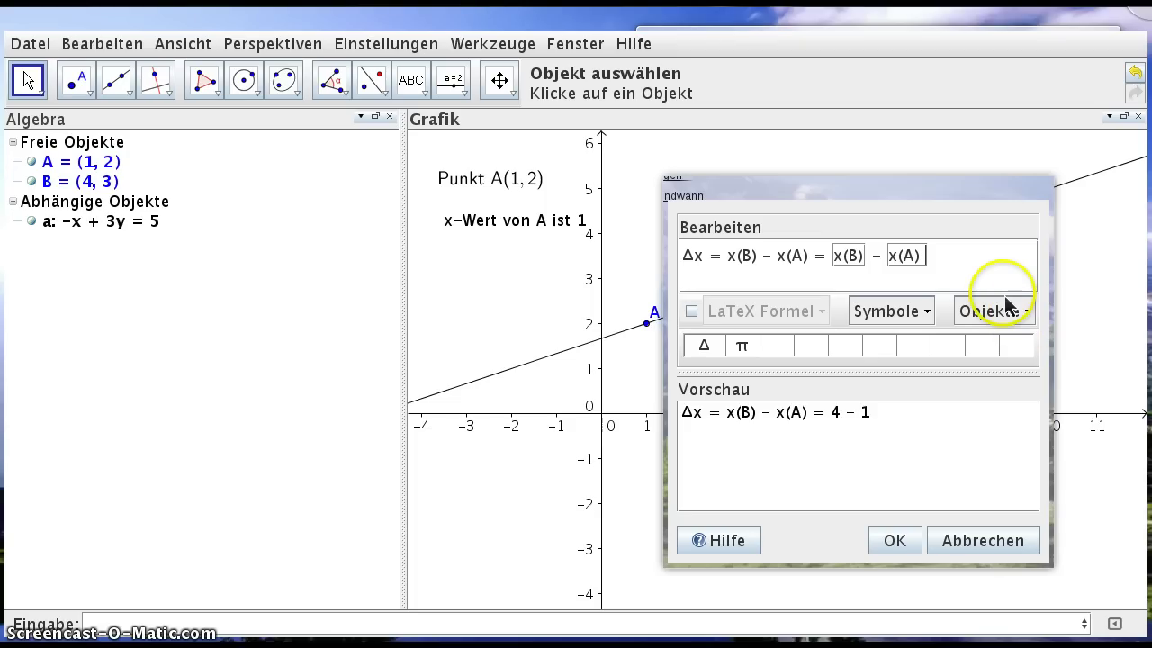
type("=")
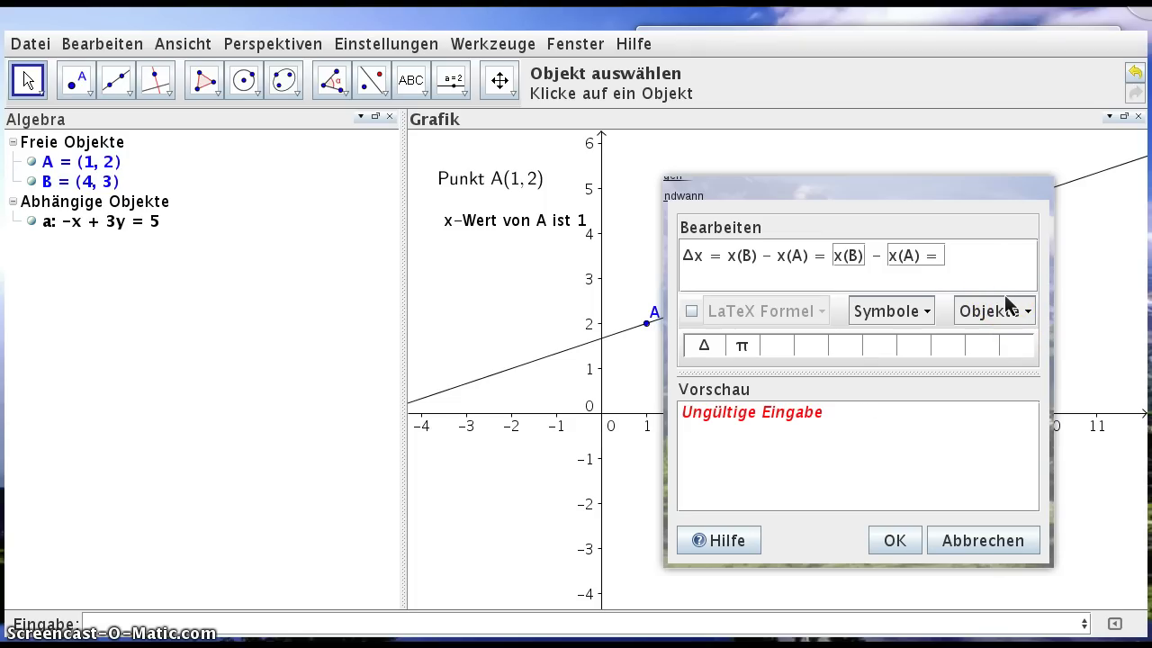
key("BackSpace")
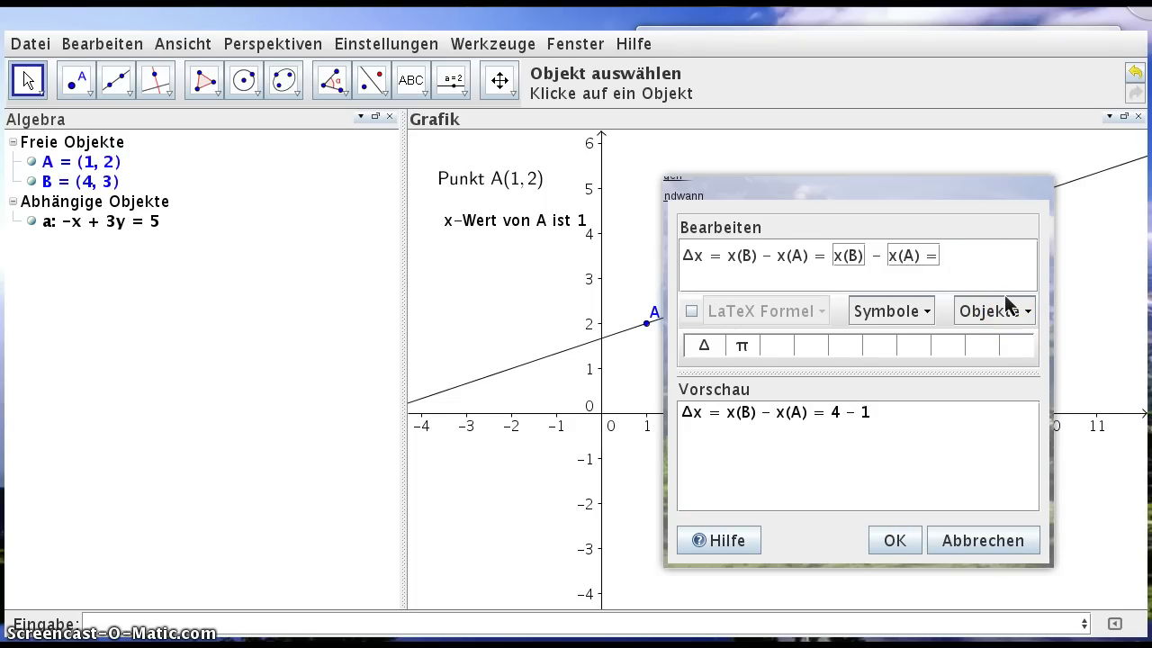
key("BackSpace")
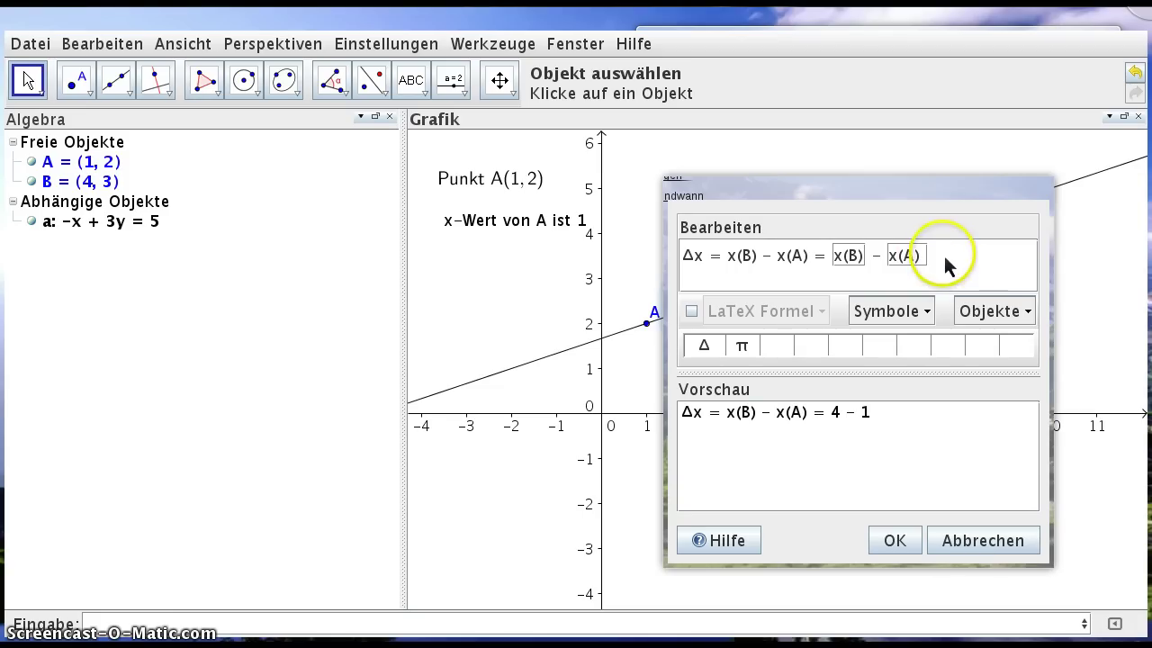
key("BackSpace")
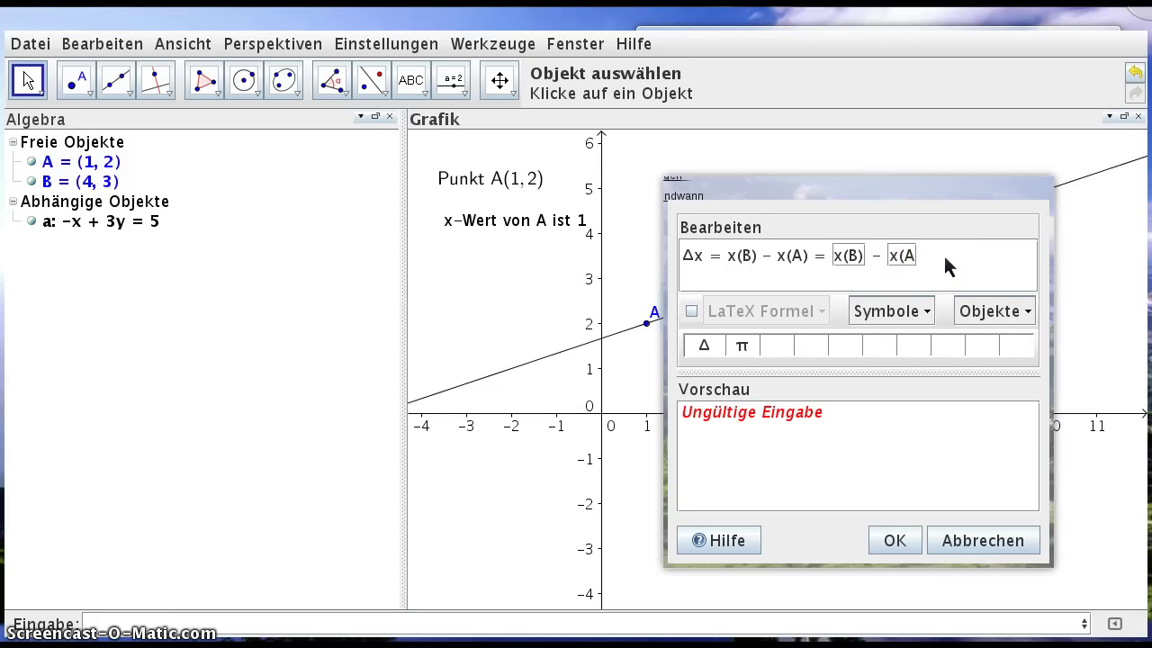
left_click(939, 251)
key("BackSpace")
left_click(924, 265)
type("A")
left_click(933, 255)
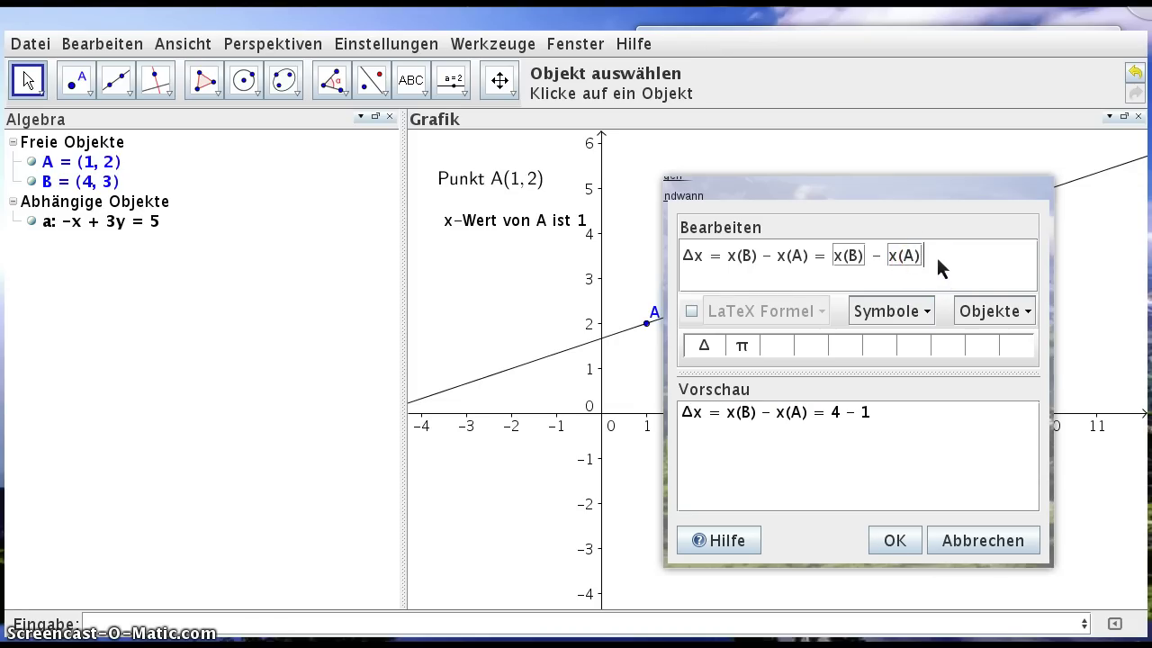
Append a static equals sign outside the x(A) field and add a third dynamic field containing x(B).
left_click(1069, 323)
type("=")
left_click(993, 472)
left_click(995, 310)
left_click(1005, 313)
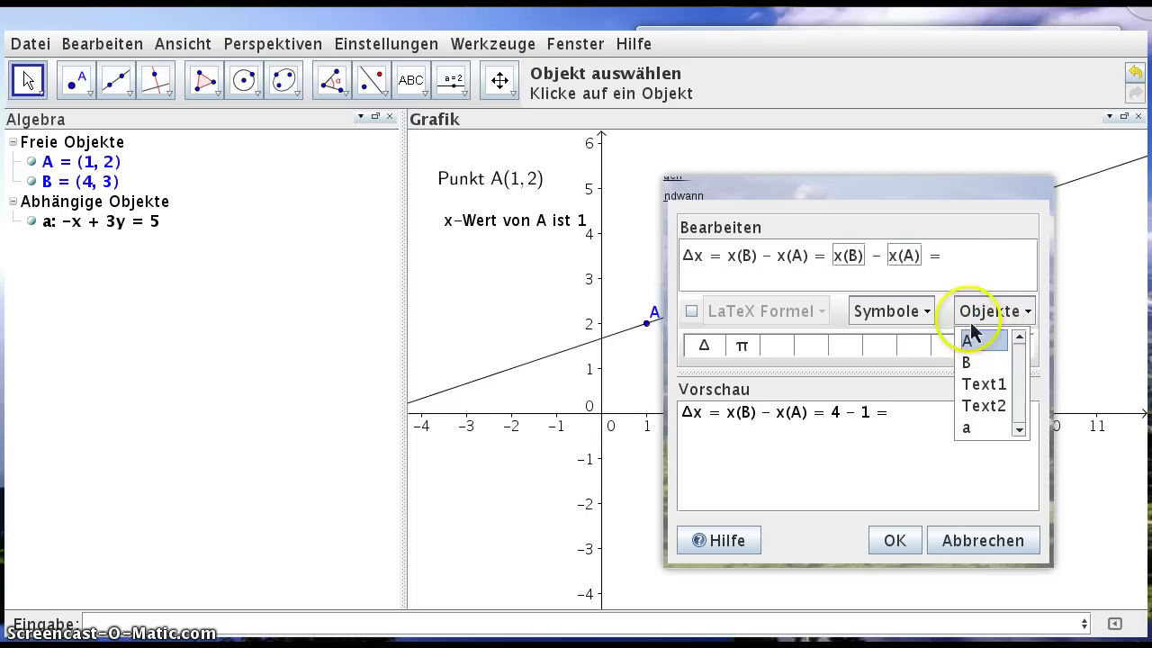
key("Return")
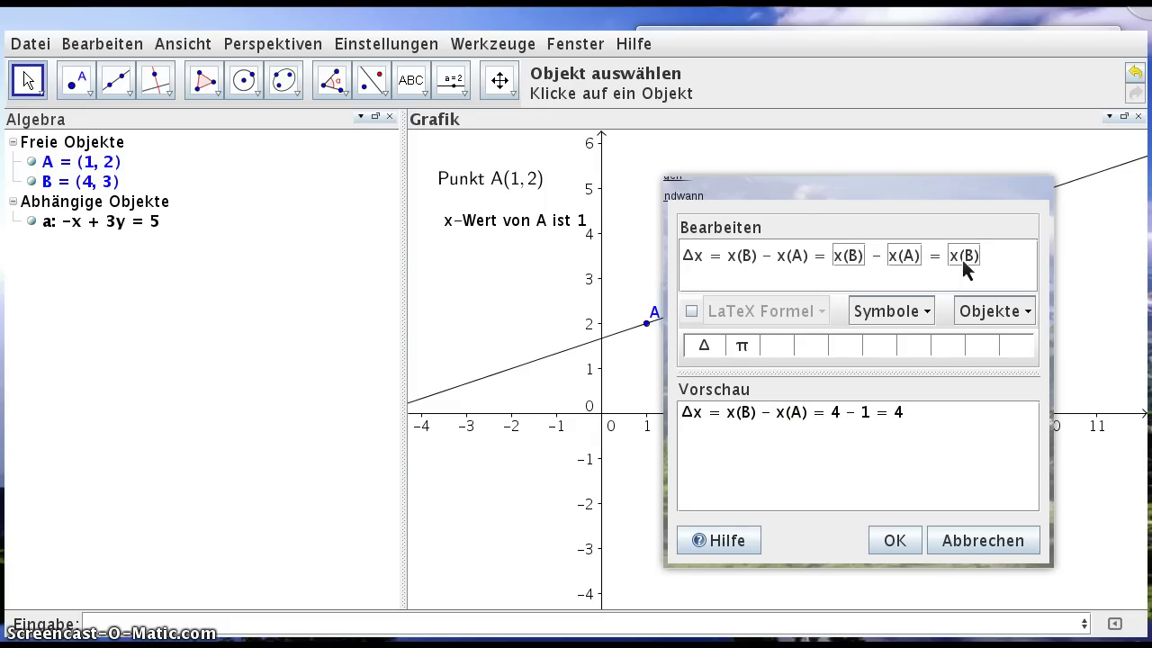
Extend the last dynamic field to x(B)-x(A) and finish the Δx text.
left_click(1036, 295)
type("-")
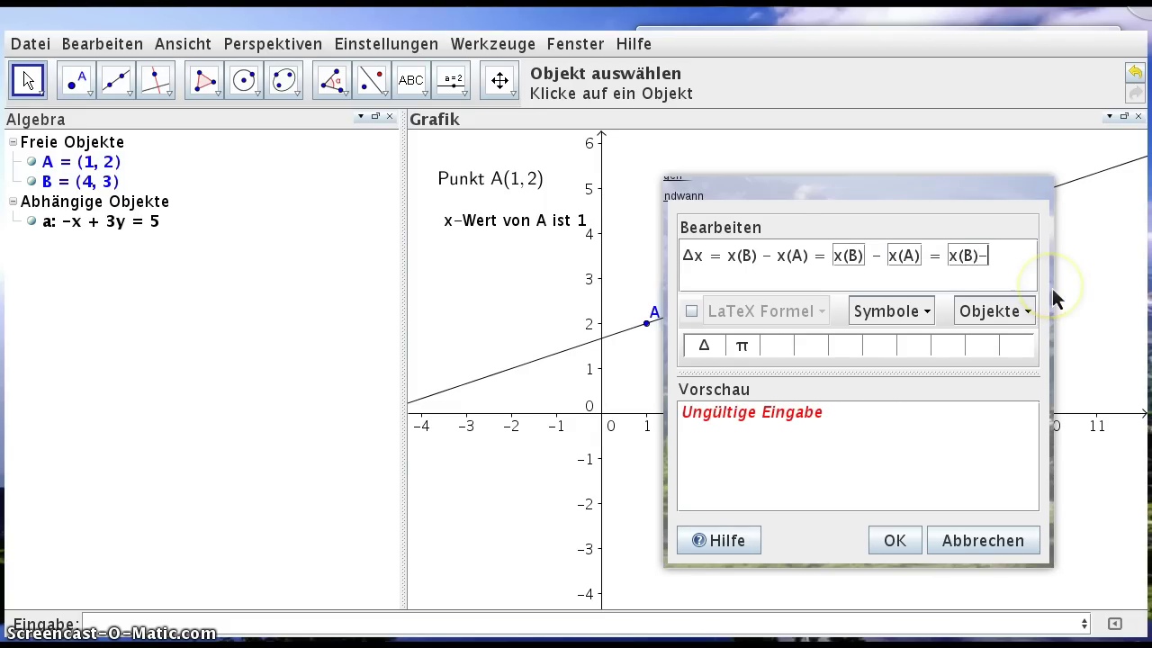
type("x(A")
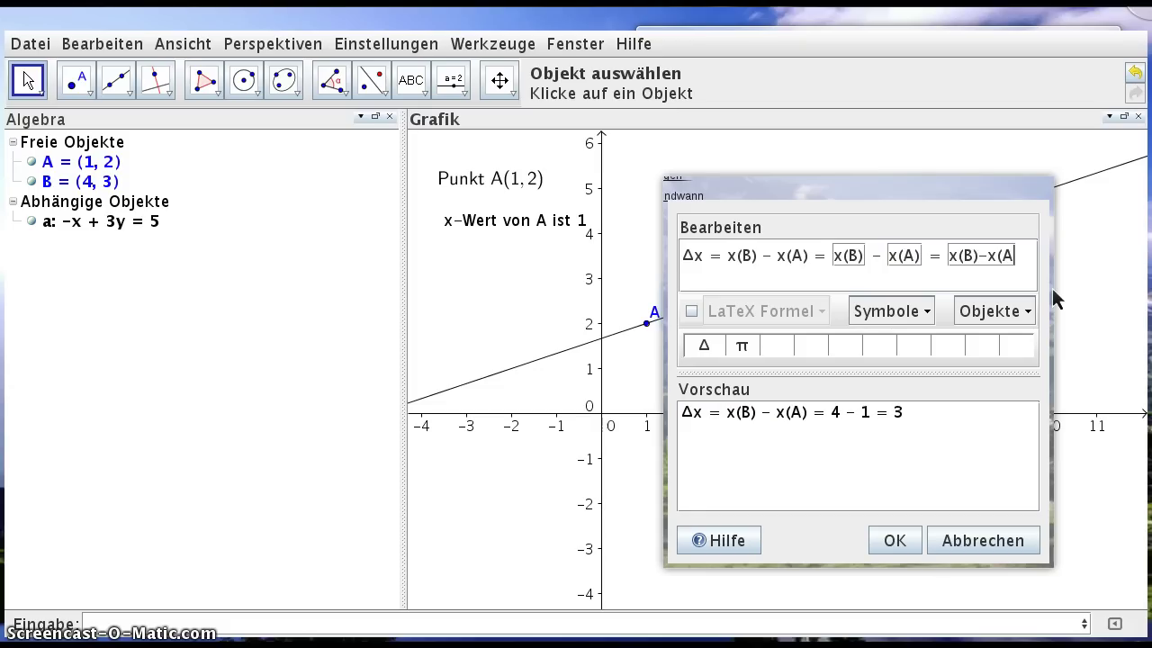
type(")")
left_click(895, 544)
key("Escape")
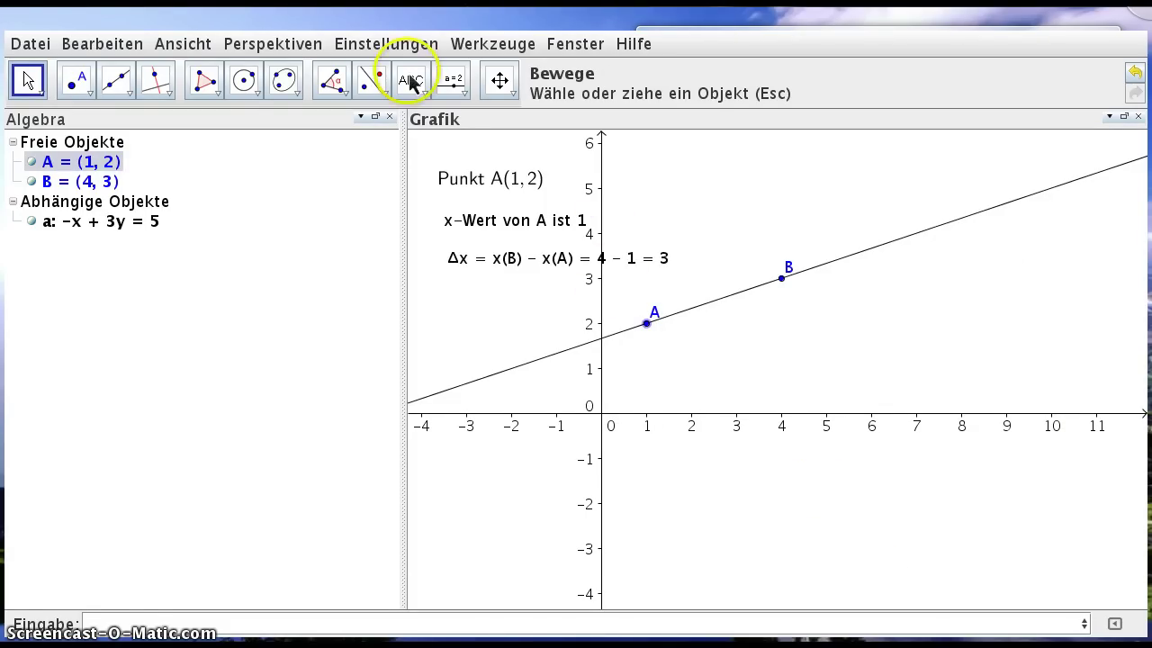
Start a fourth text below the Δx text with the wording "m = " and enable LaTeX formula formatting.
left_click(457, 314)
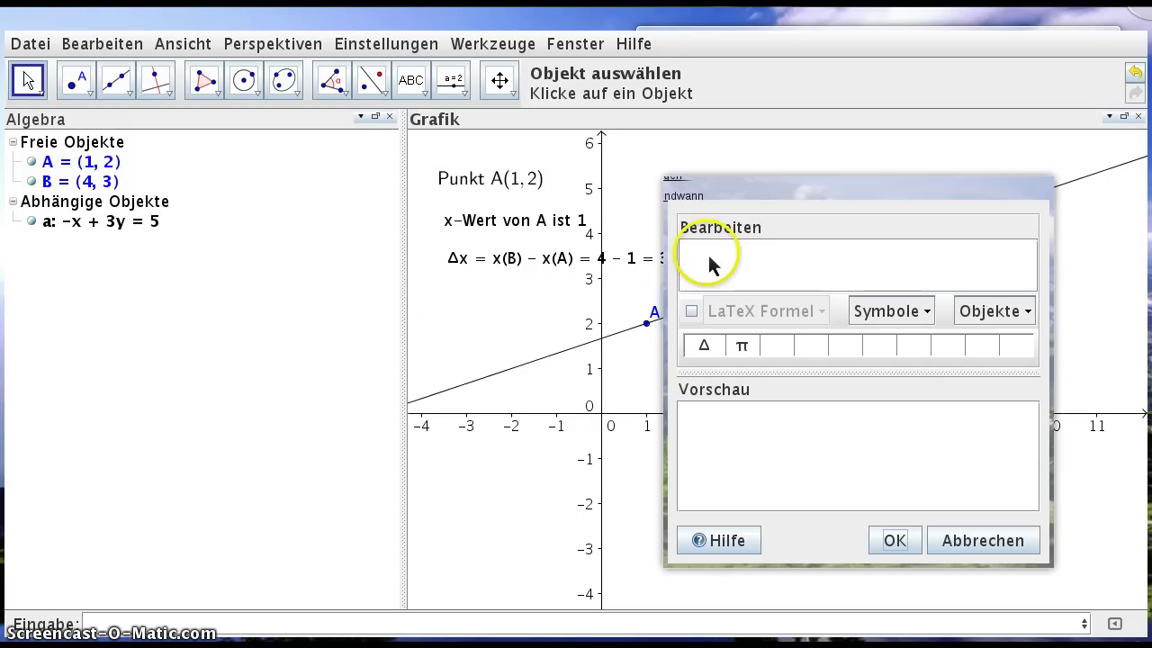
left_click(707, 252)
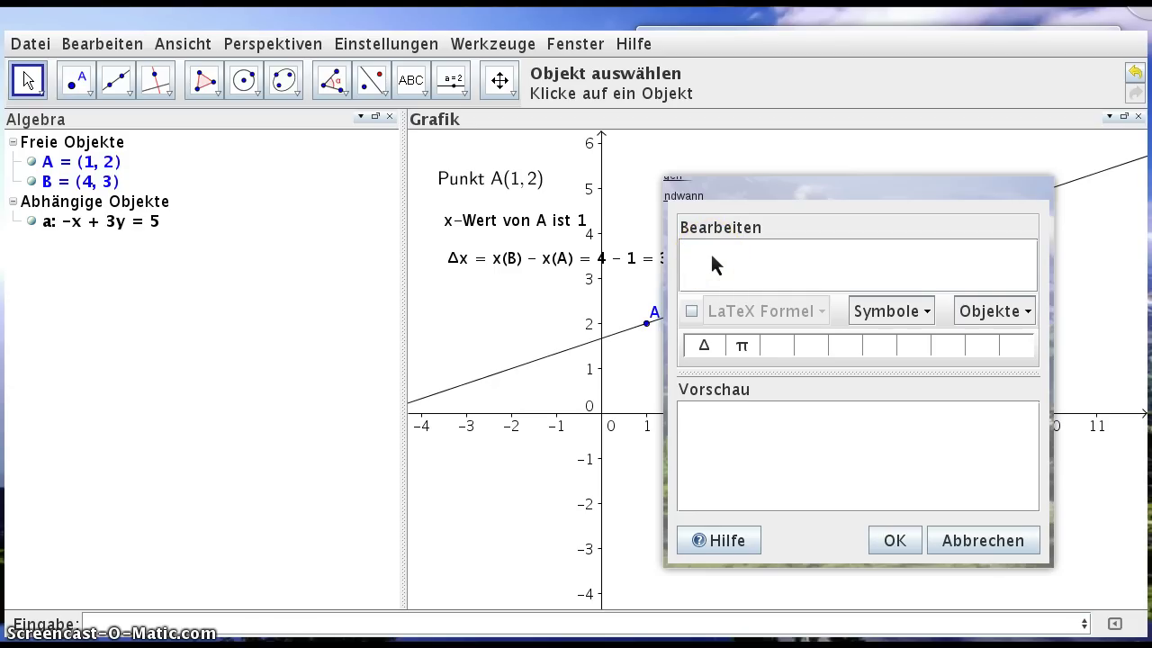
type("m =")
left_click(709, 311)
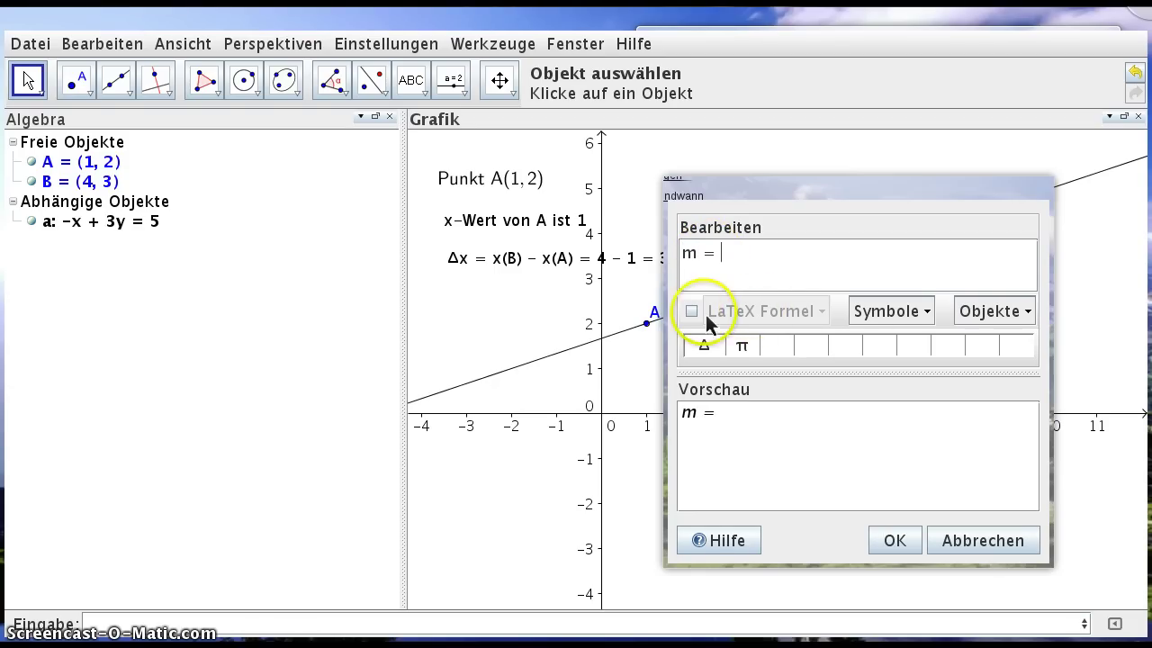
left_click(691, 312)
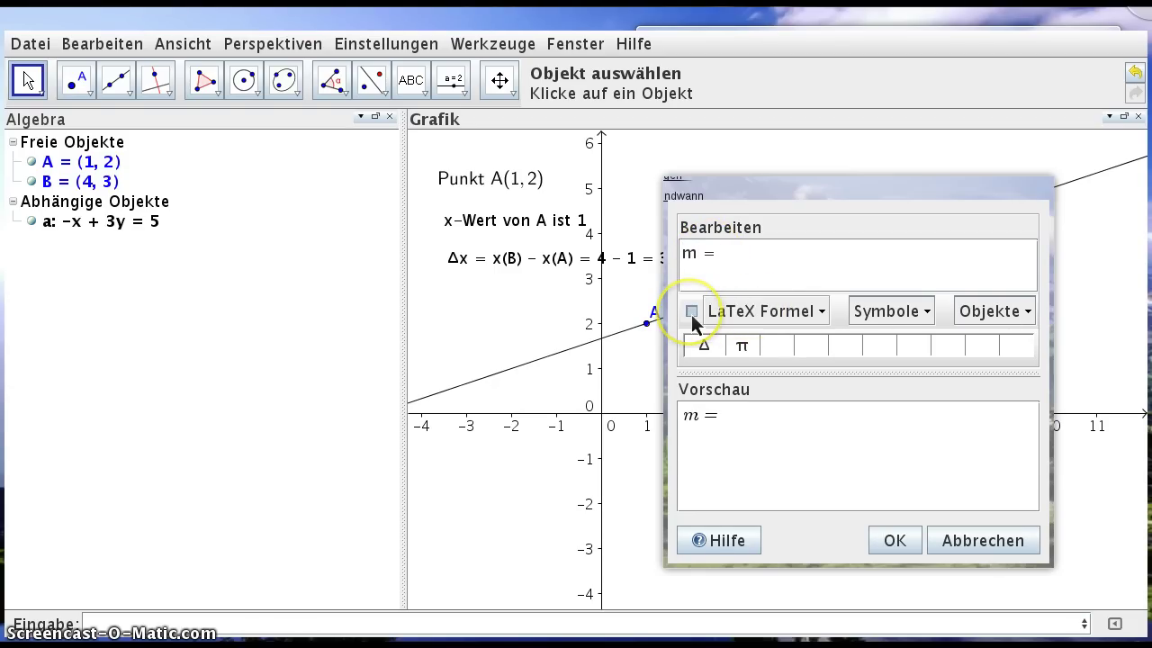
Insert a LaTeX fraction after "m = " and set its numerator to "\Delta y".
left_click(823, 311)
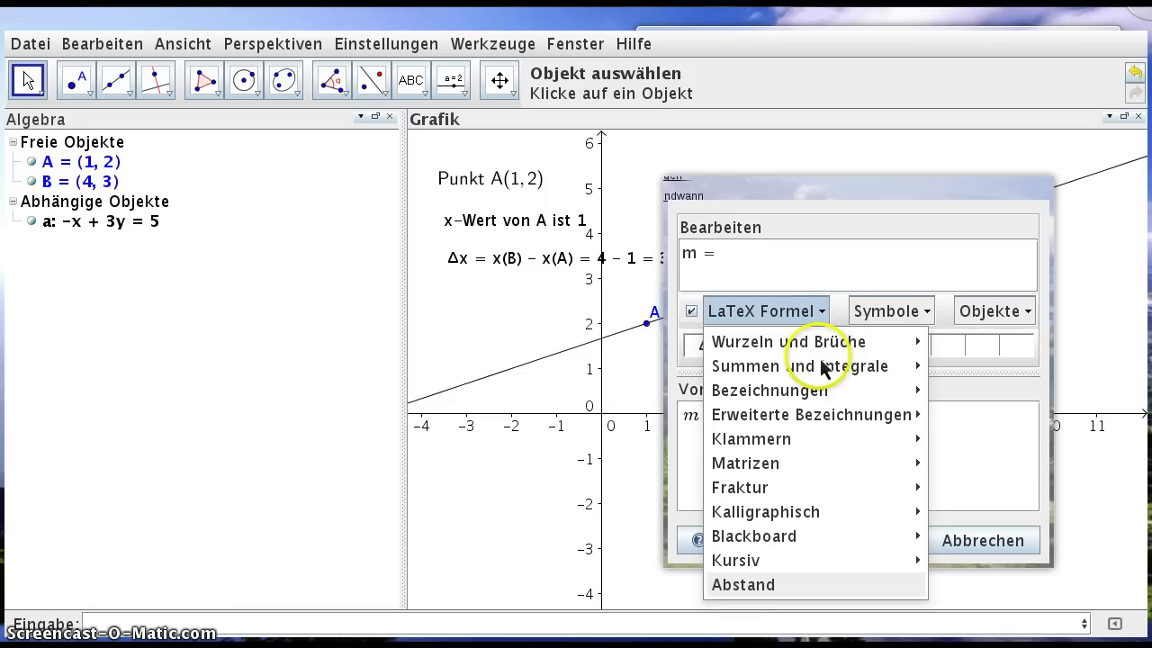
mouse_move(819, 363)
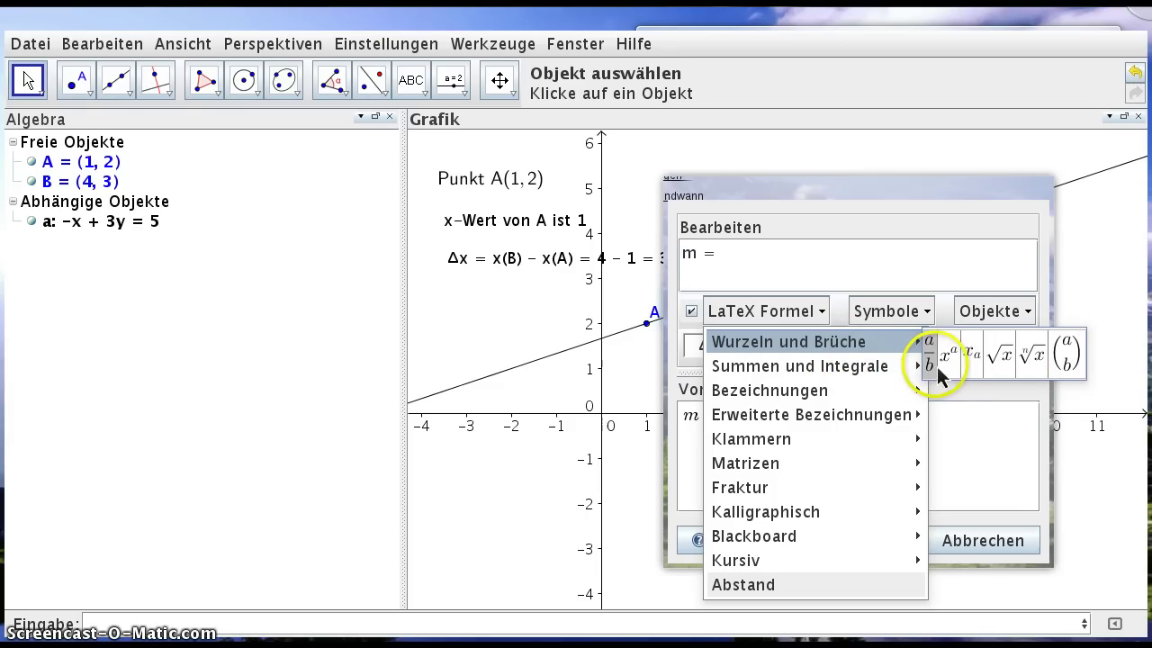
left_click(935, 366)
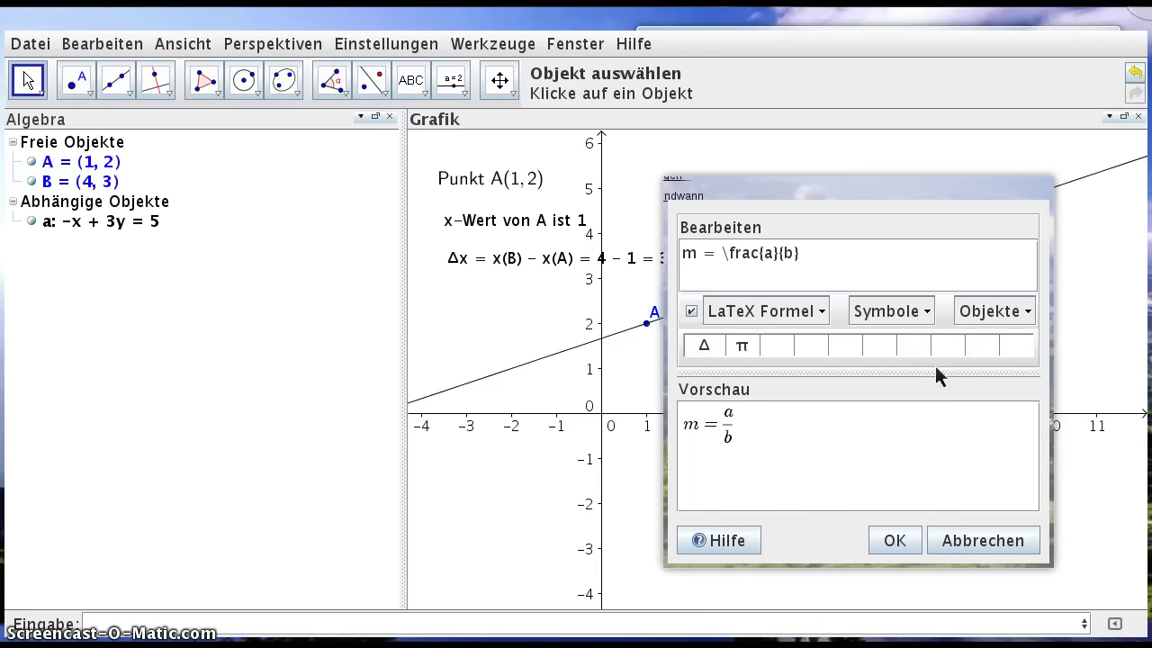
left_click(770, 255)
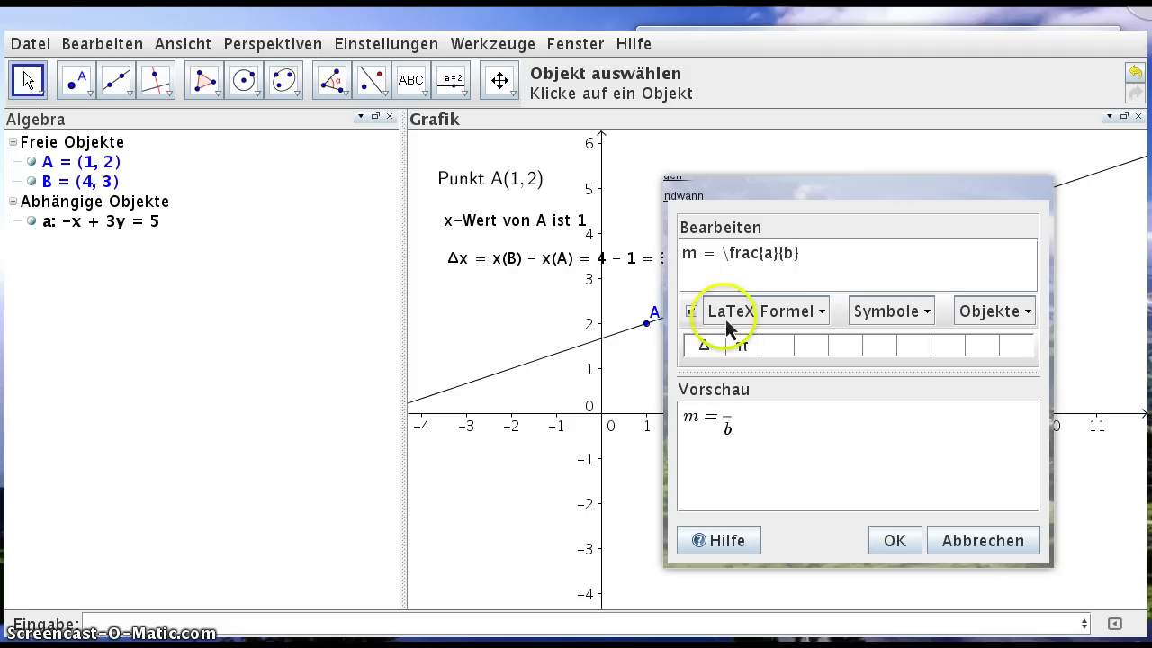
left_click(705, 347)
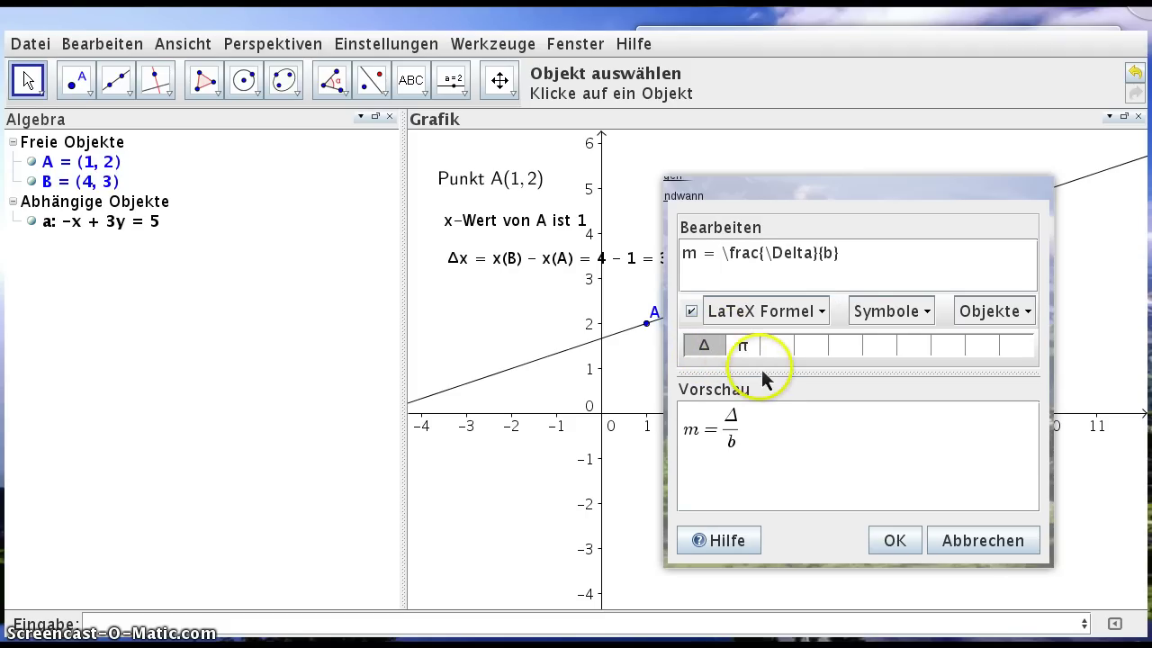
type("y")
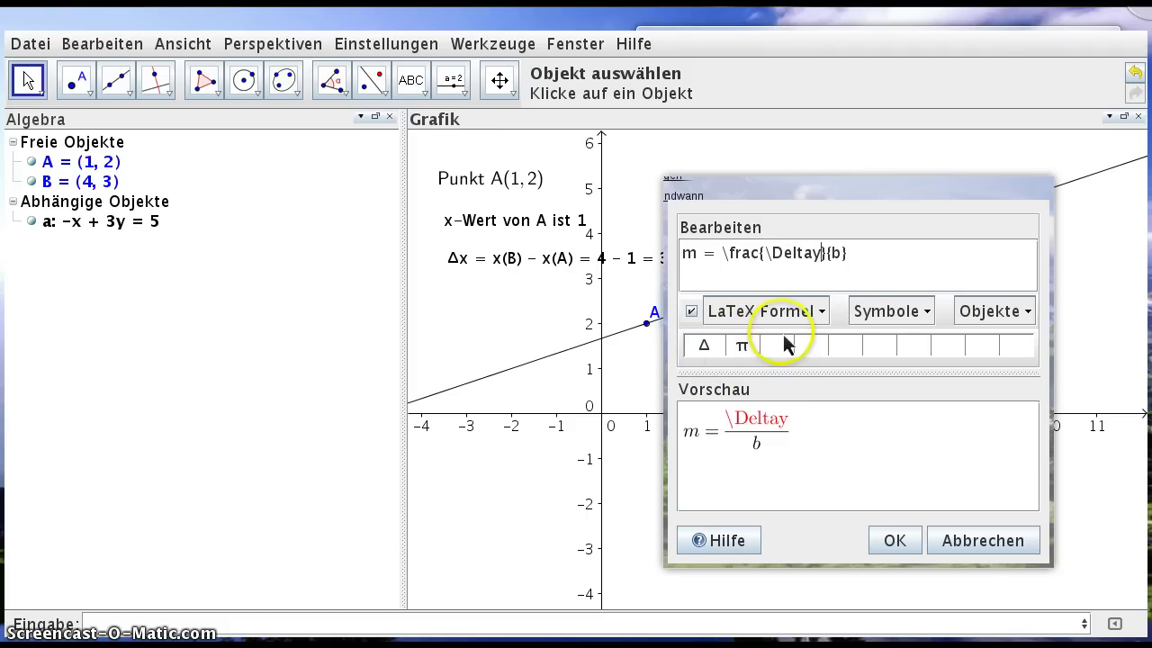
left_click(819, 255)
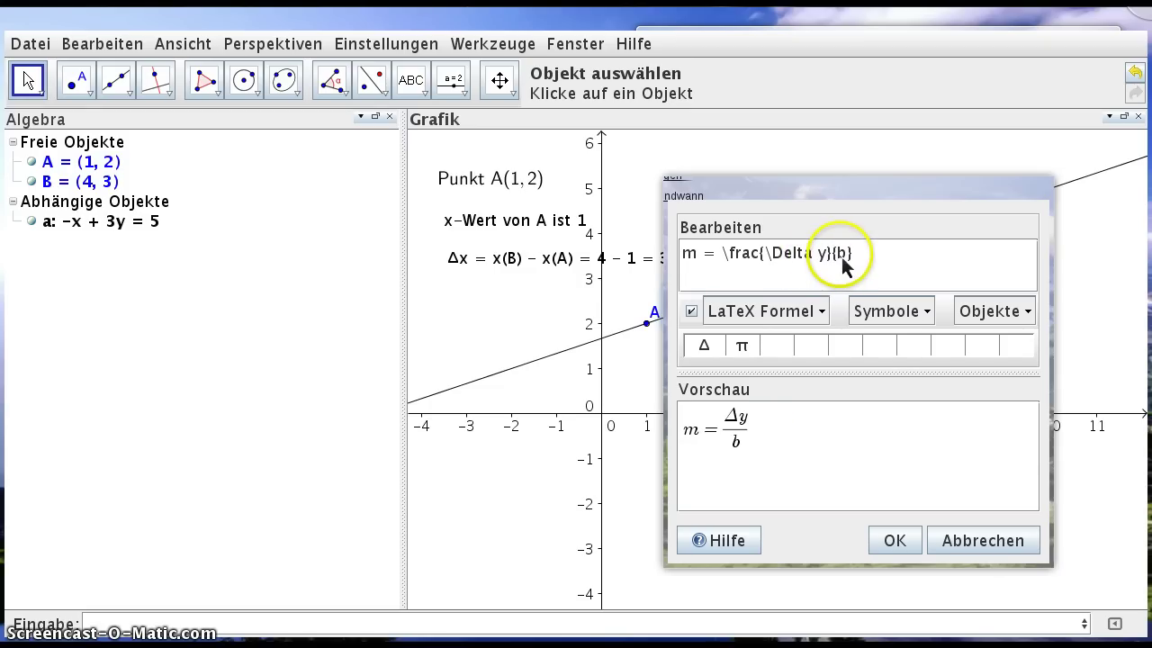
Set the fraction's denominator to "\Delta x" and append an equals sign after the fraction.
left_click(851, 256)
key("BackSpace")
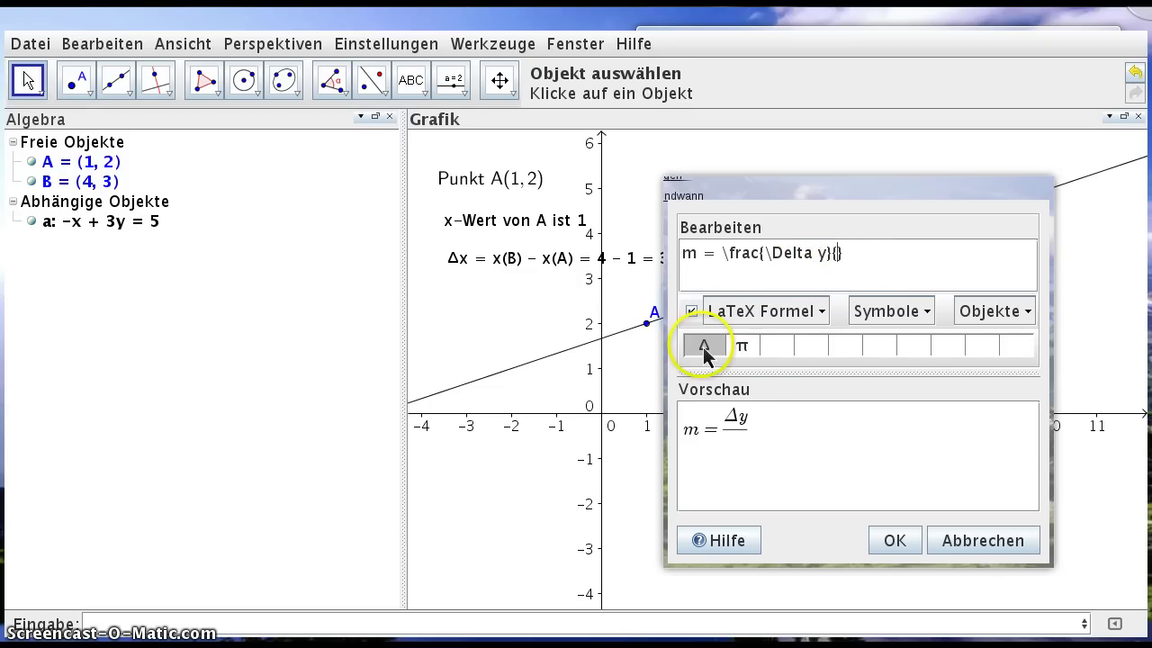
left_click(705, 347)
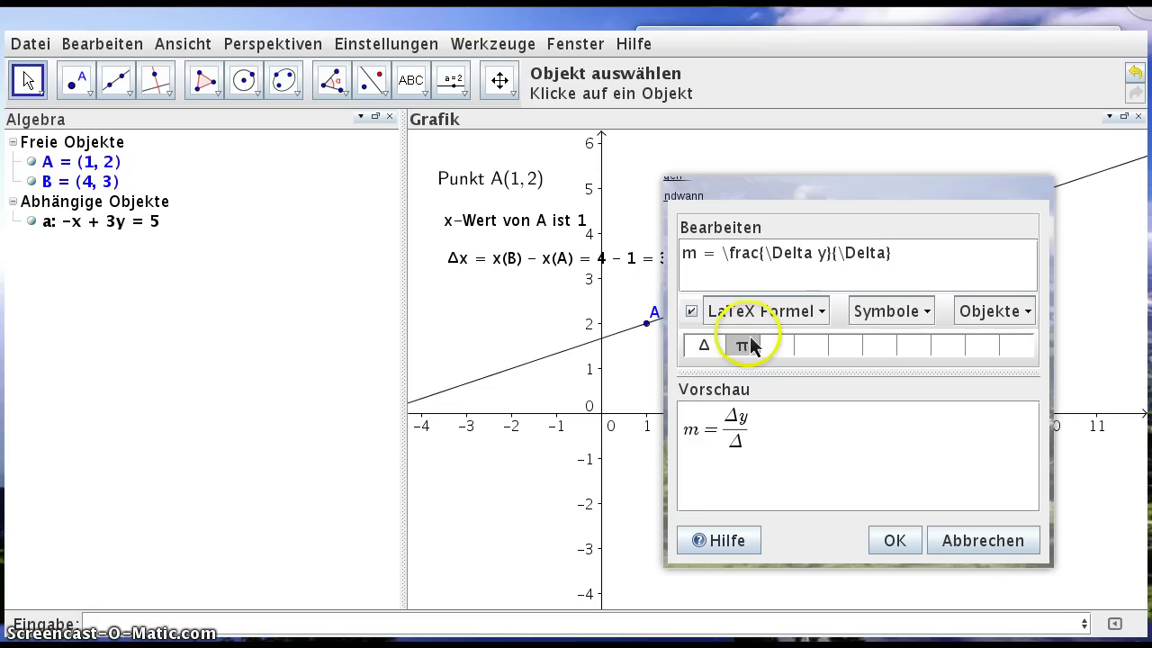
type("x")
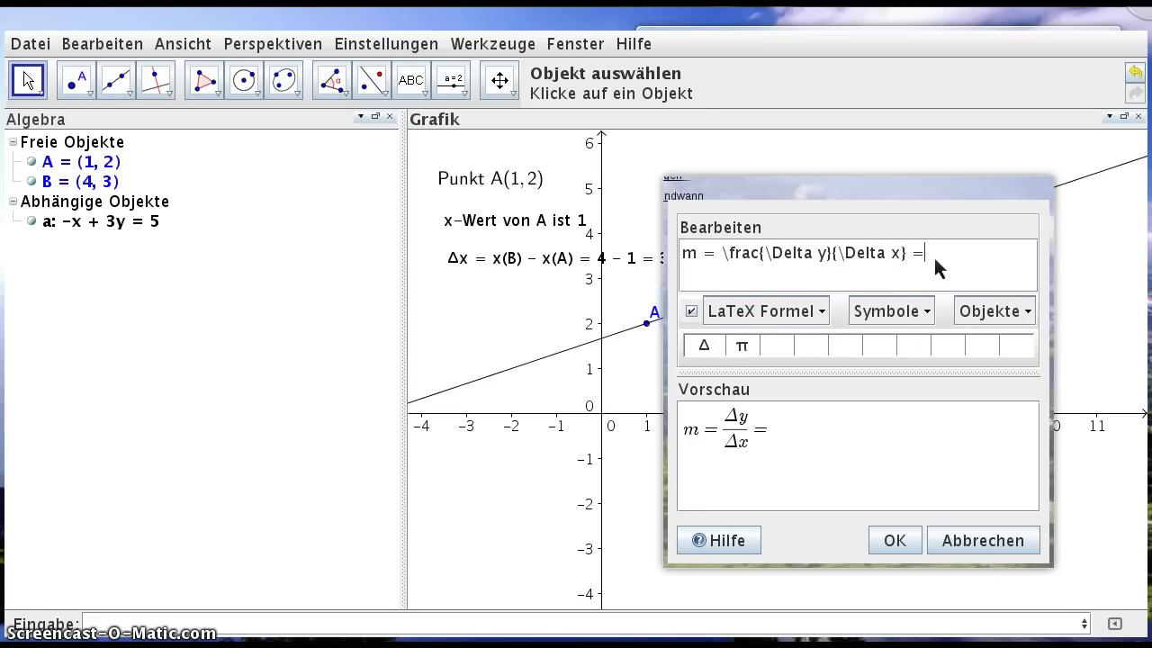
Insert a second LaTeX fraction \frac{a}{b} after the last equals sign of the slope text.
left_click(1028, 310)
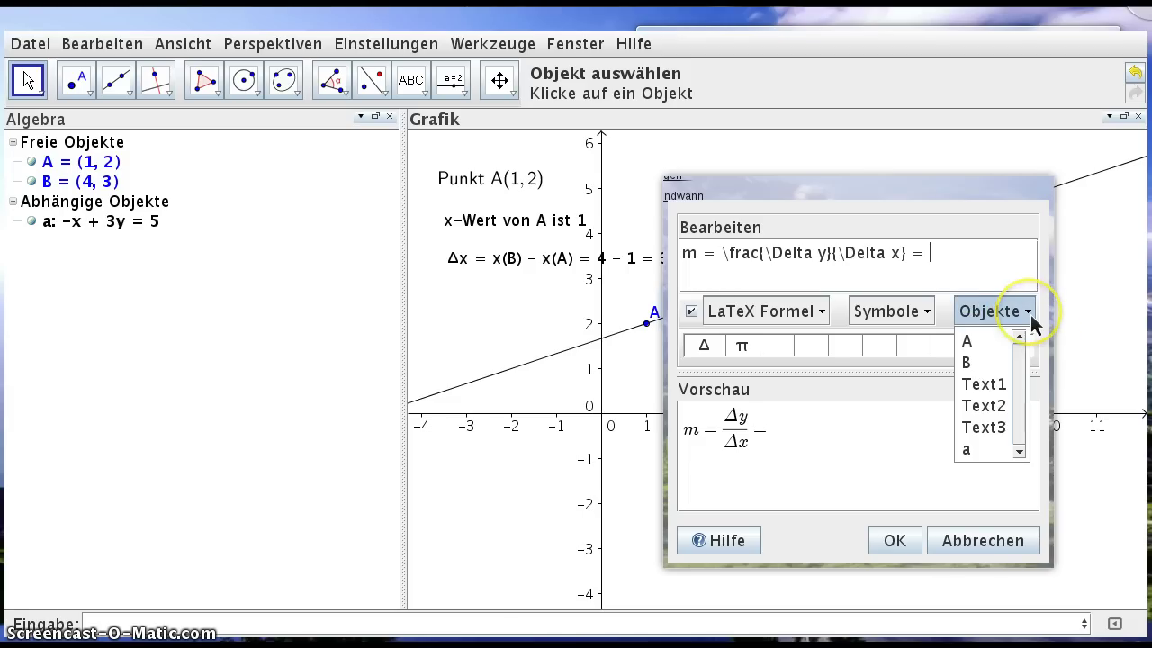
left_click(1026, 310)
left_click(864, 314)
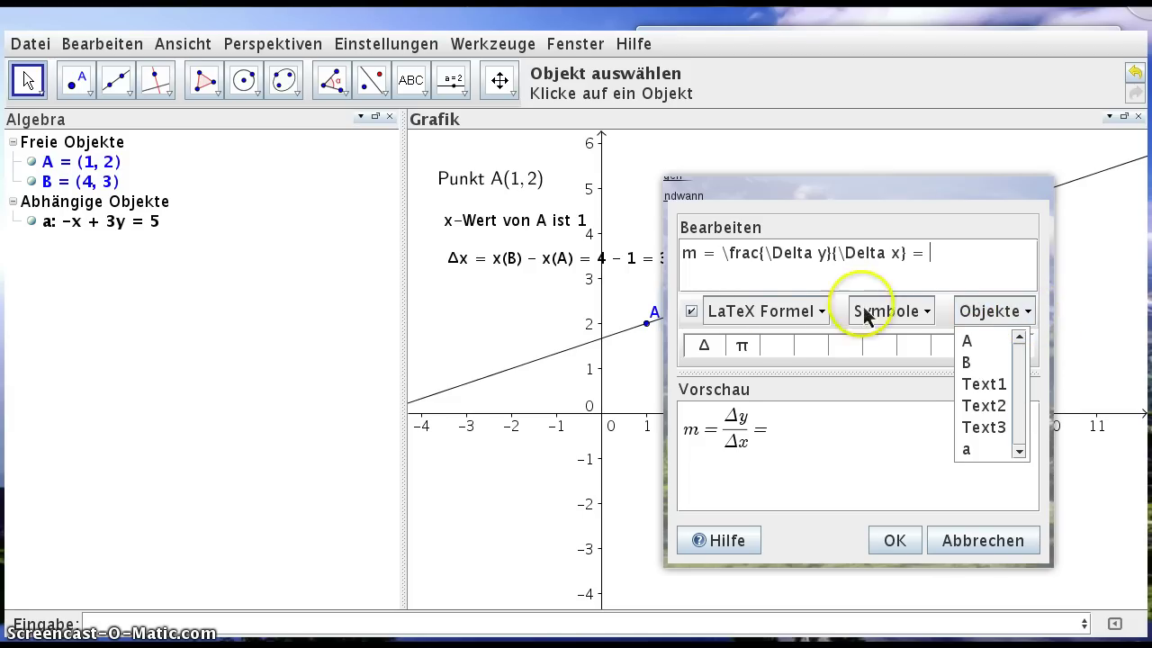
left_click(822, 311)
mouse_move(871, 347)
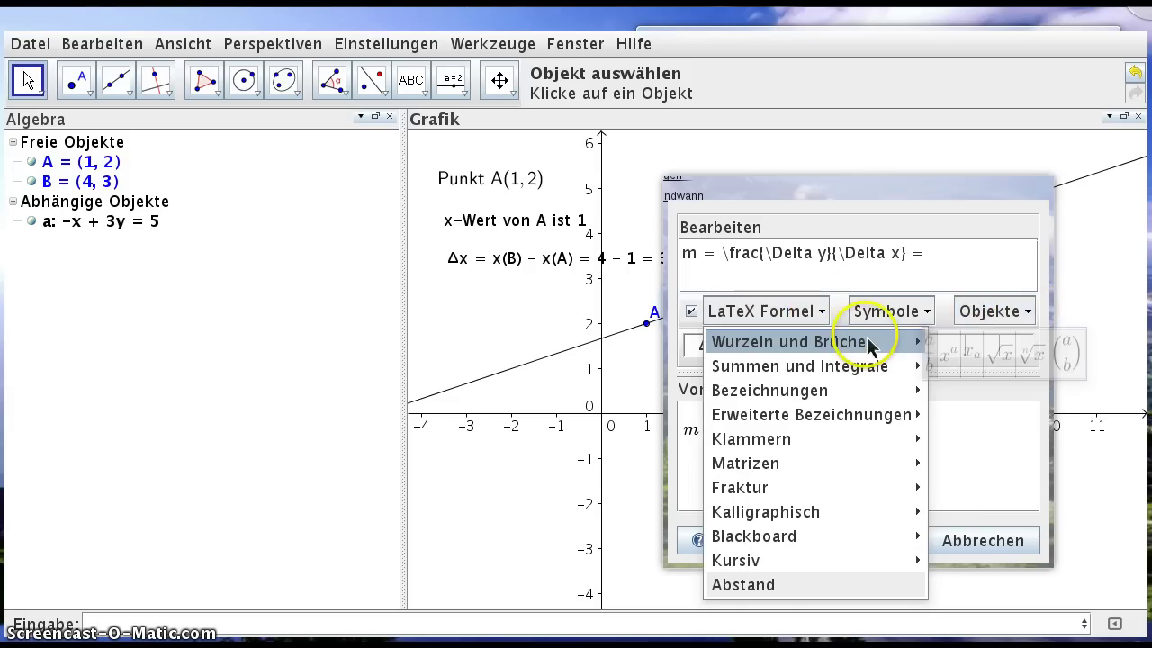
left_click(931, 356)
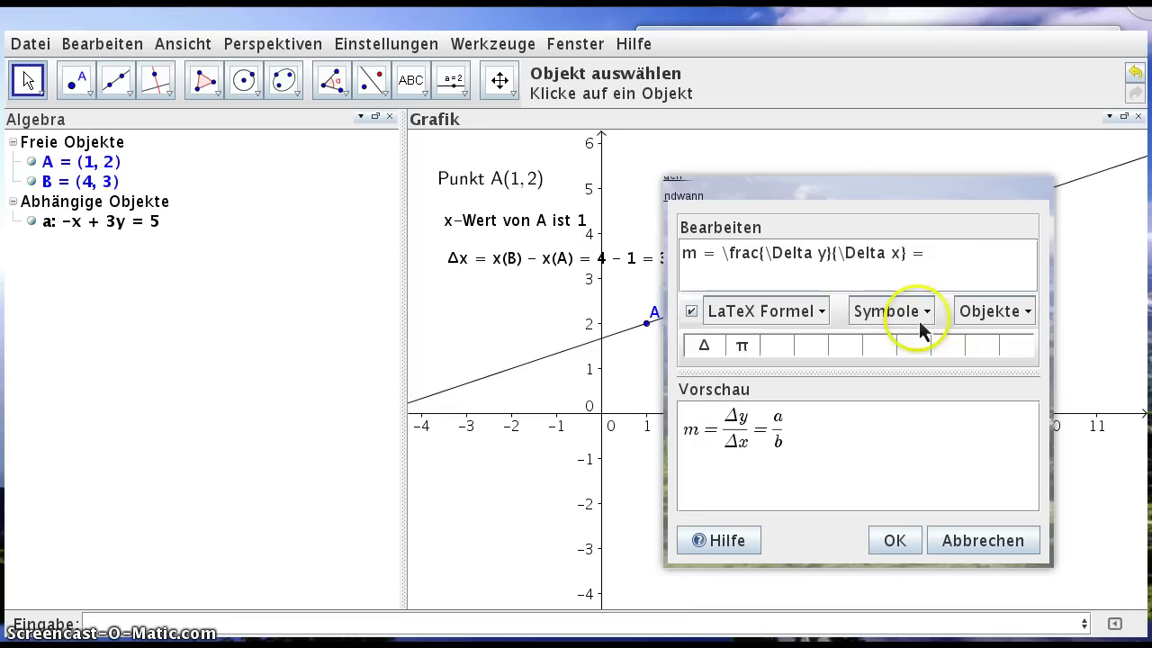
left_click(945, 252)
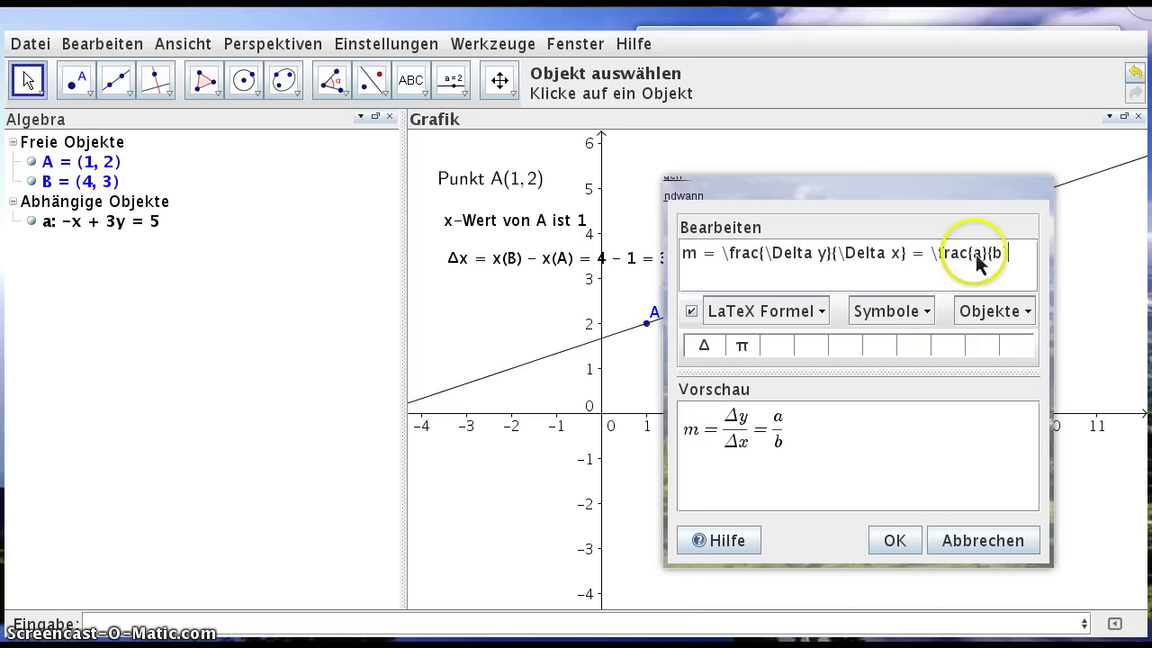
Insert a dynamic object field in the second fraction's numerator and set its content to y(B)-y(A).
double_click(976, 253)
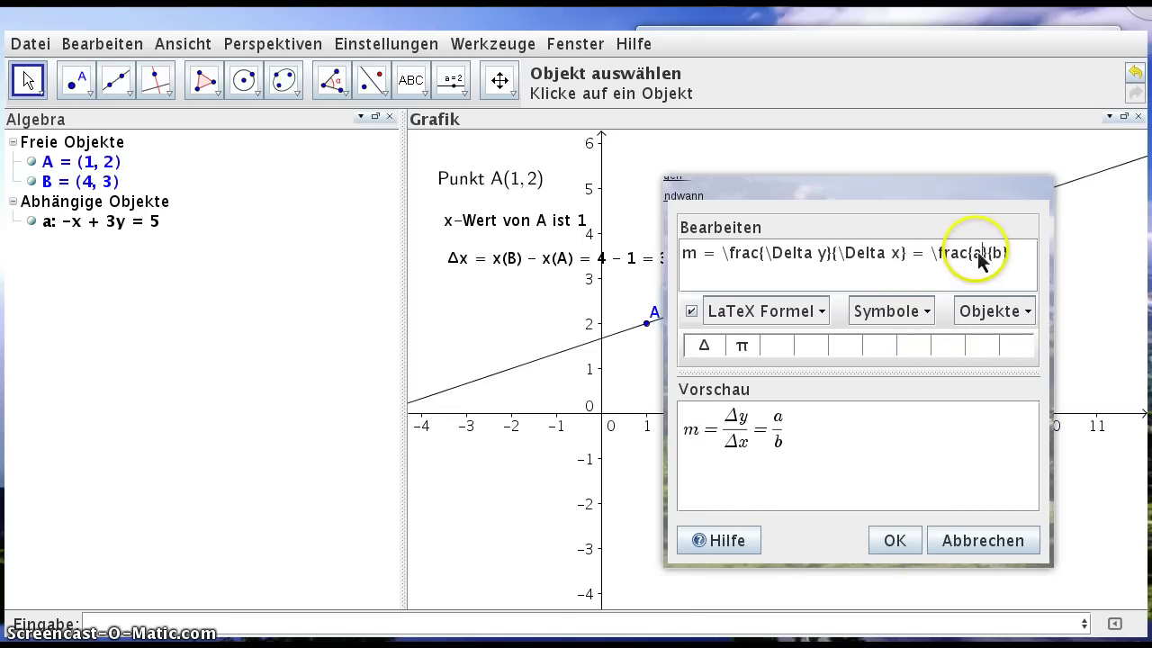
left_click(1026, 312)
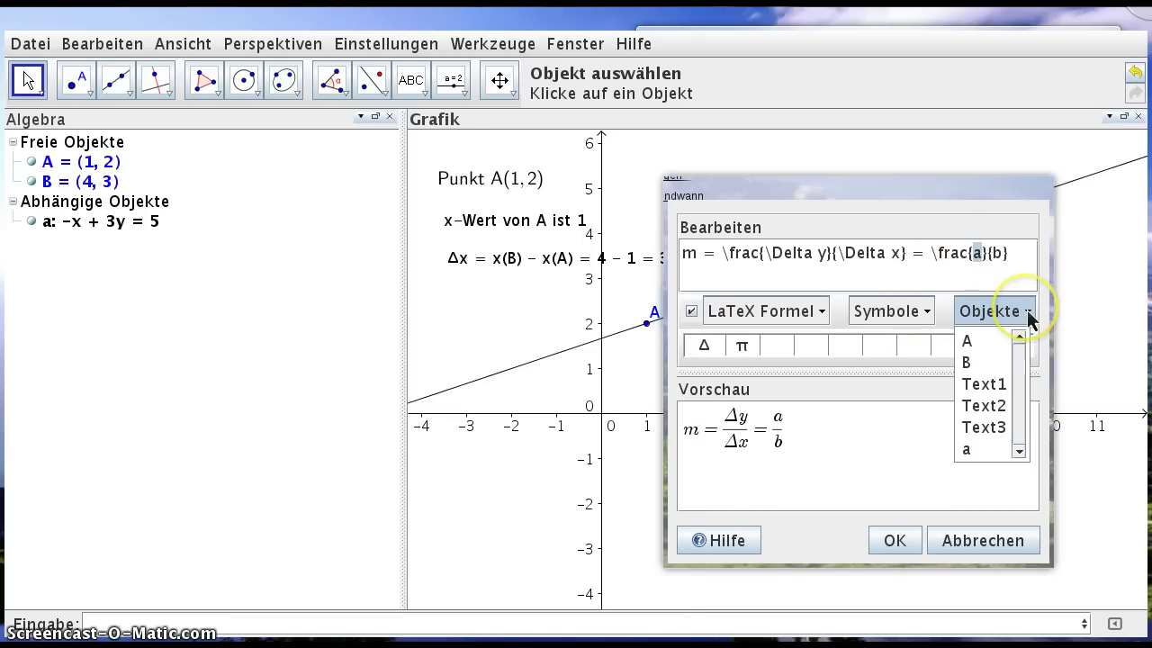
left_click(976, 343)
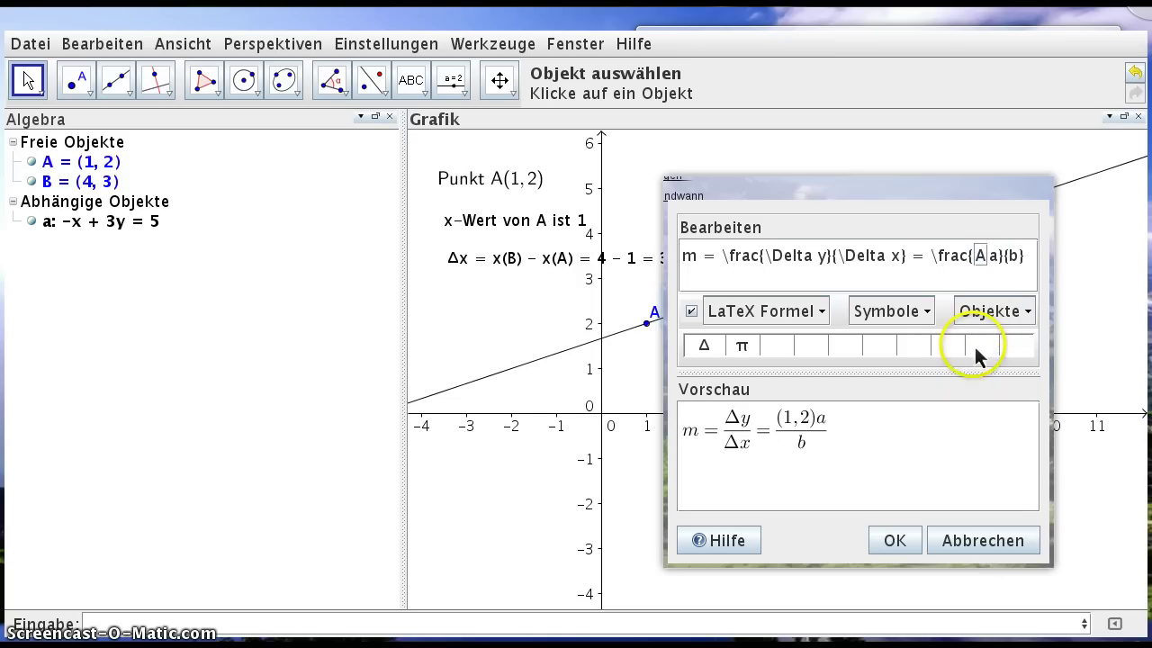
left_click(989, 260)
type("y")
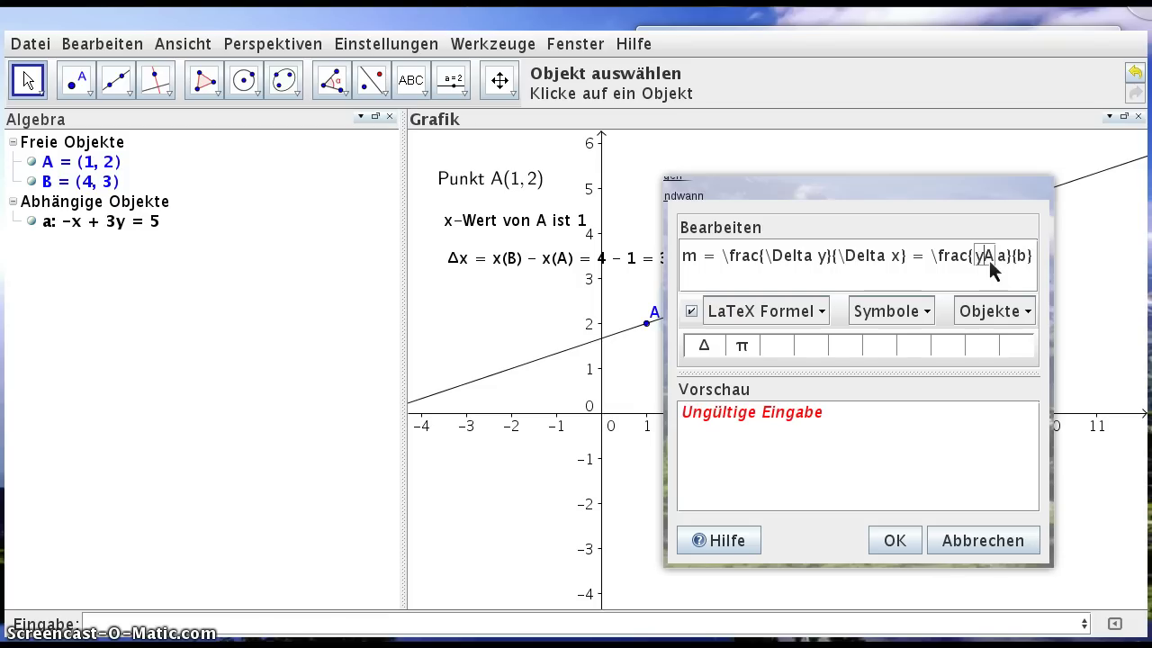
type("(")
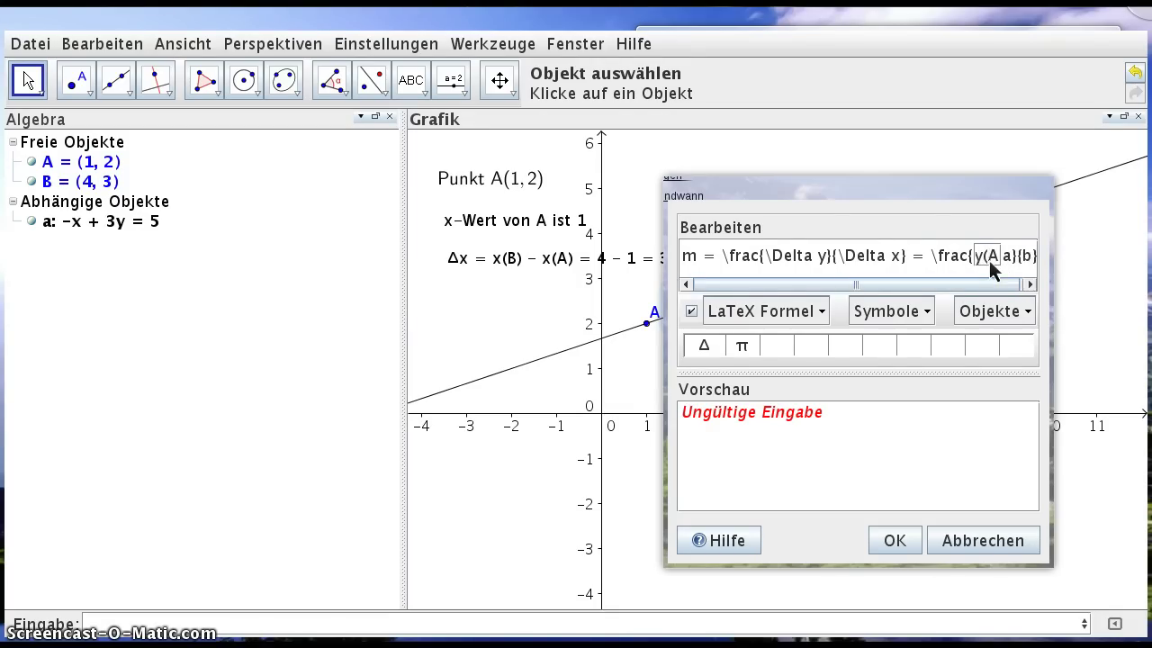
key("BackSpace")
type("B)-y")
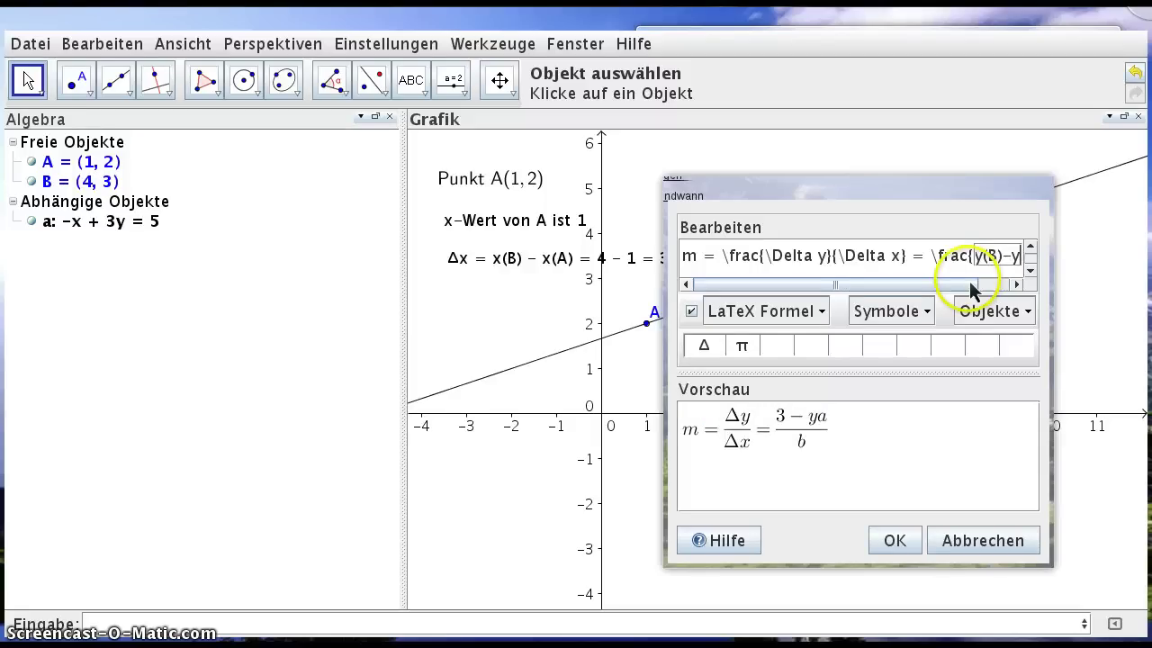
type("(A)")
type("A")
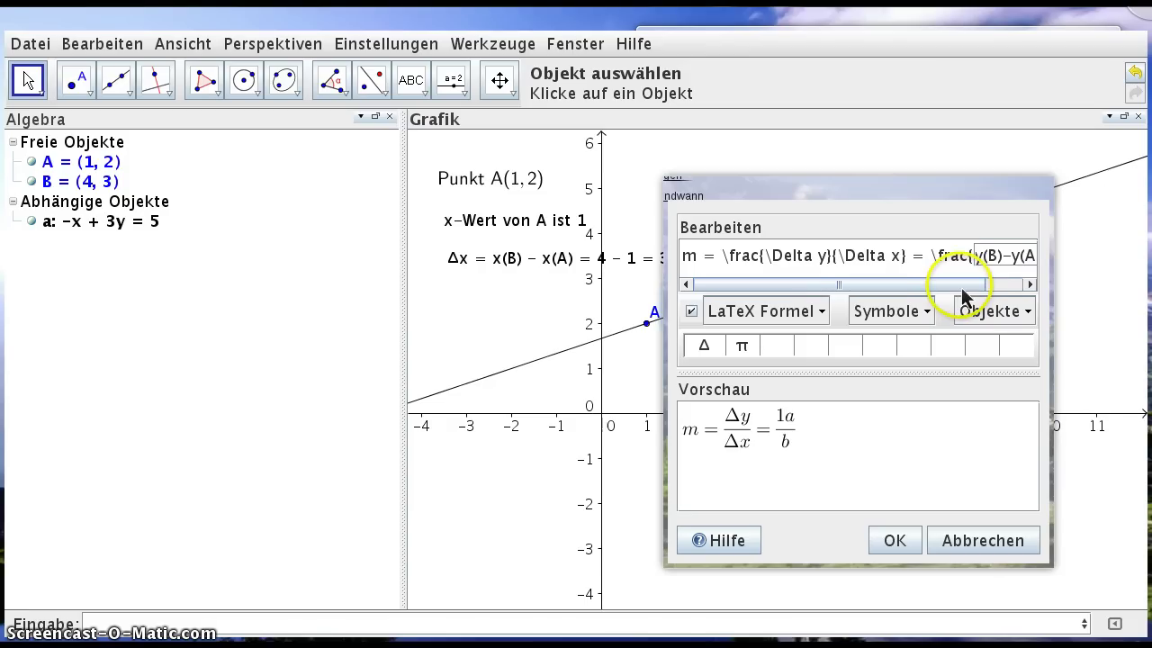
Delete the leftover placeholder a after the dynamic field in the second fraction's numerator.
left_click_drag(968, 288, 985, 288)
left_click(1019, 289)
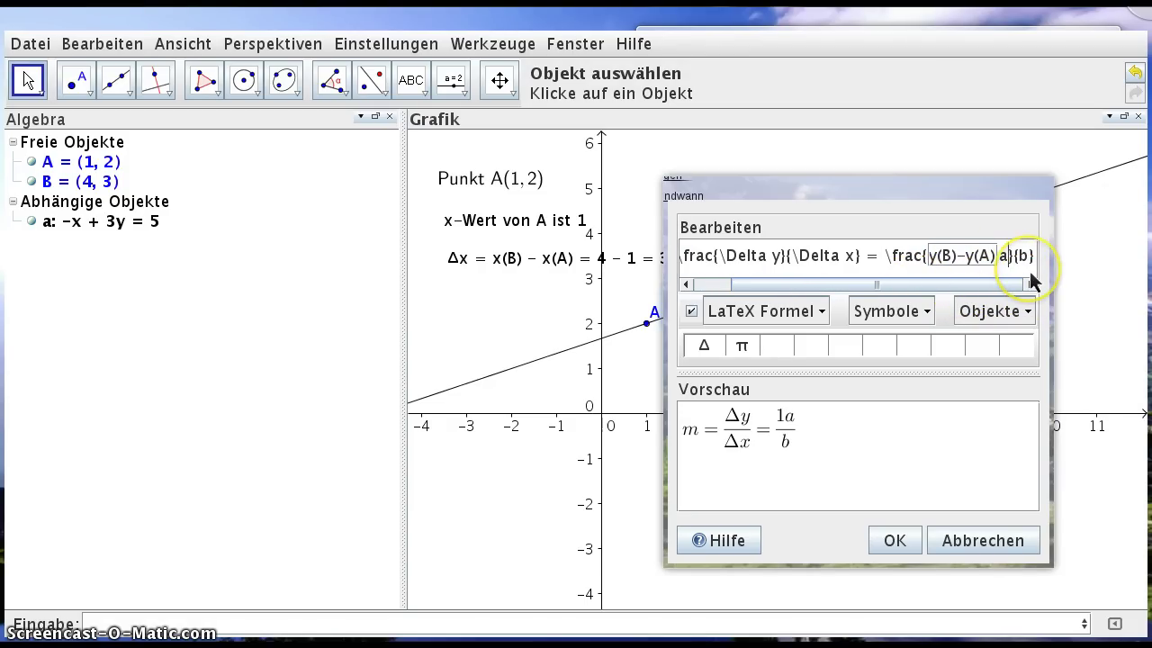
key("Delete")
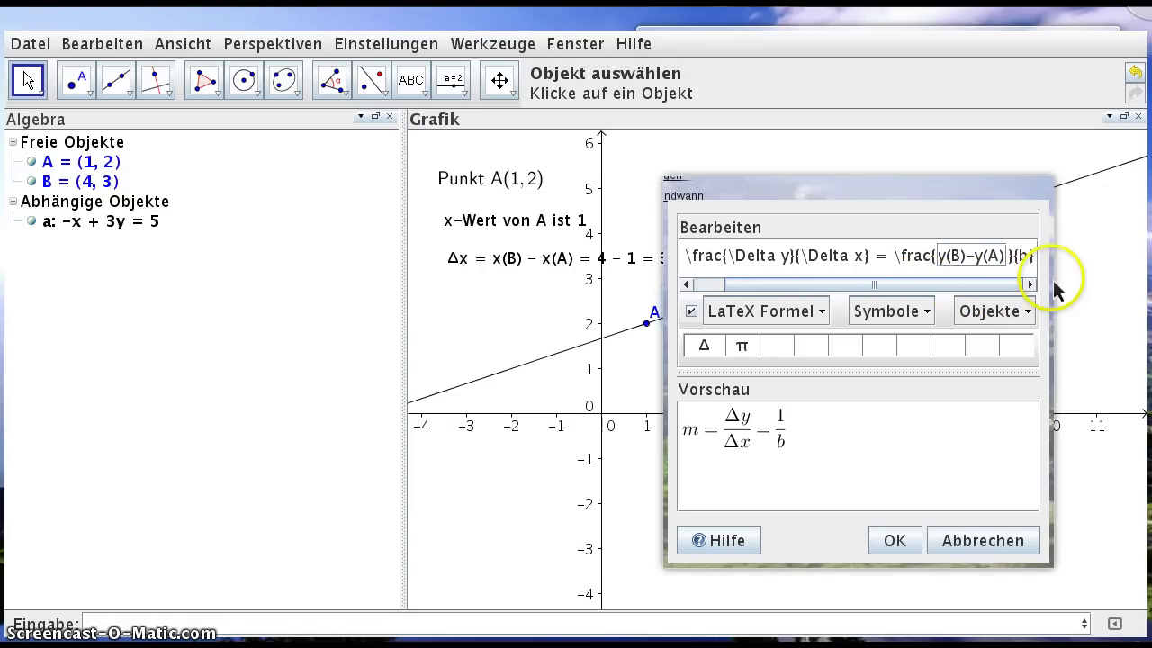
Widen the text dialog and replace the denominator placeholder b with a dynamic field containing x(B)-x(A).
left_click_drag(1046, 281, 1136, 270)
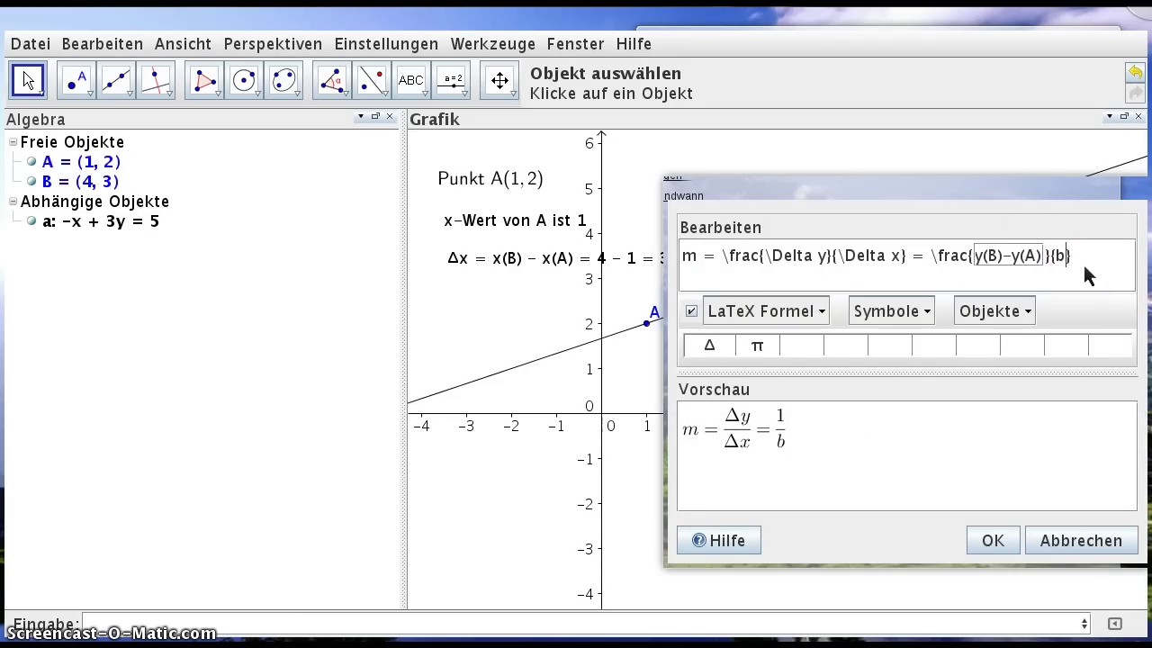
key("BackSpace")
left_click(1109, 352)
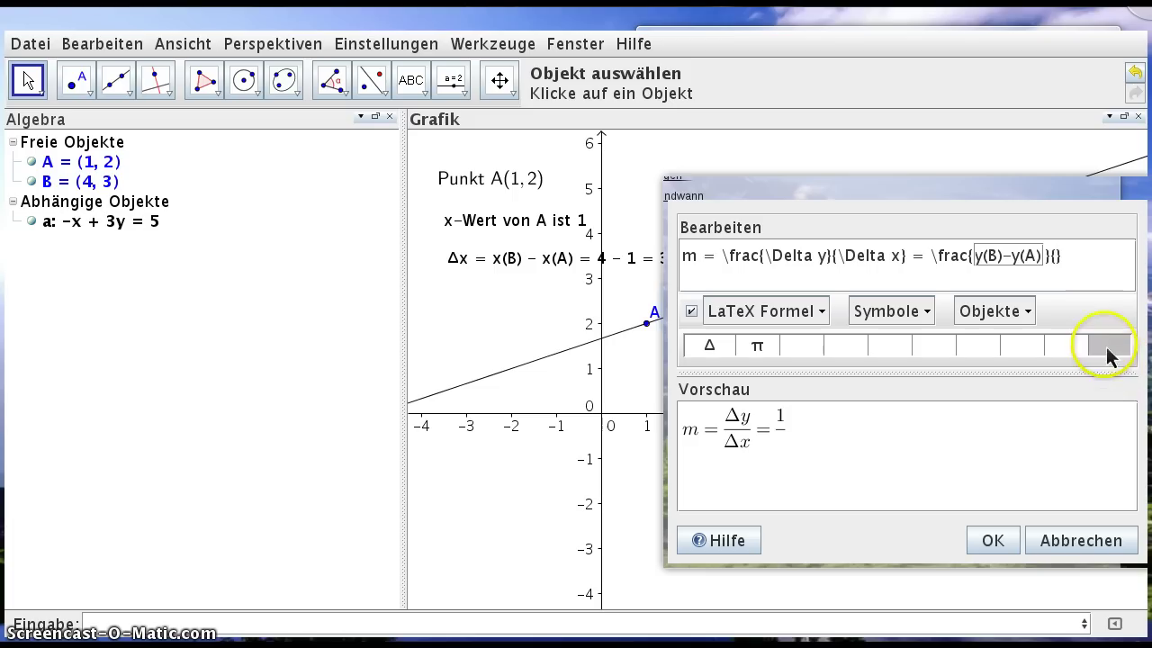
left_click(990, 311)
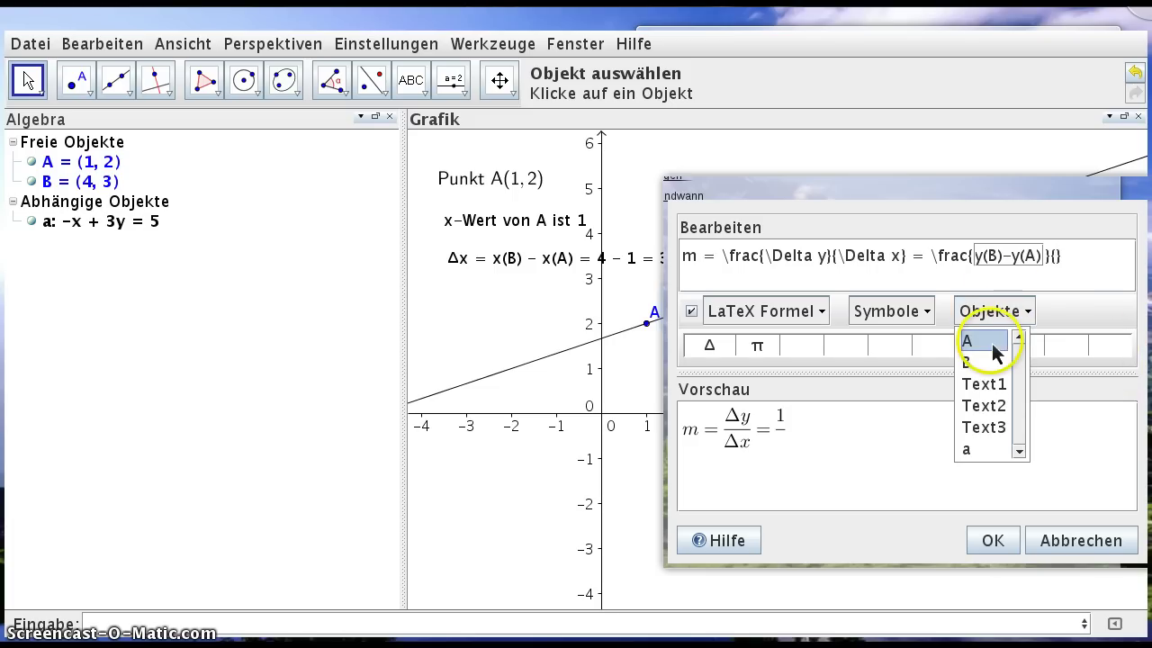
left_click(994, 344)
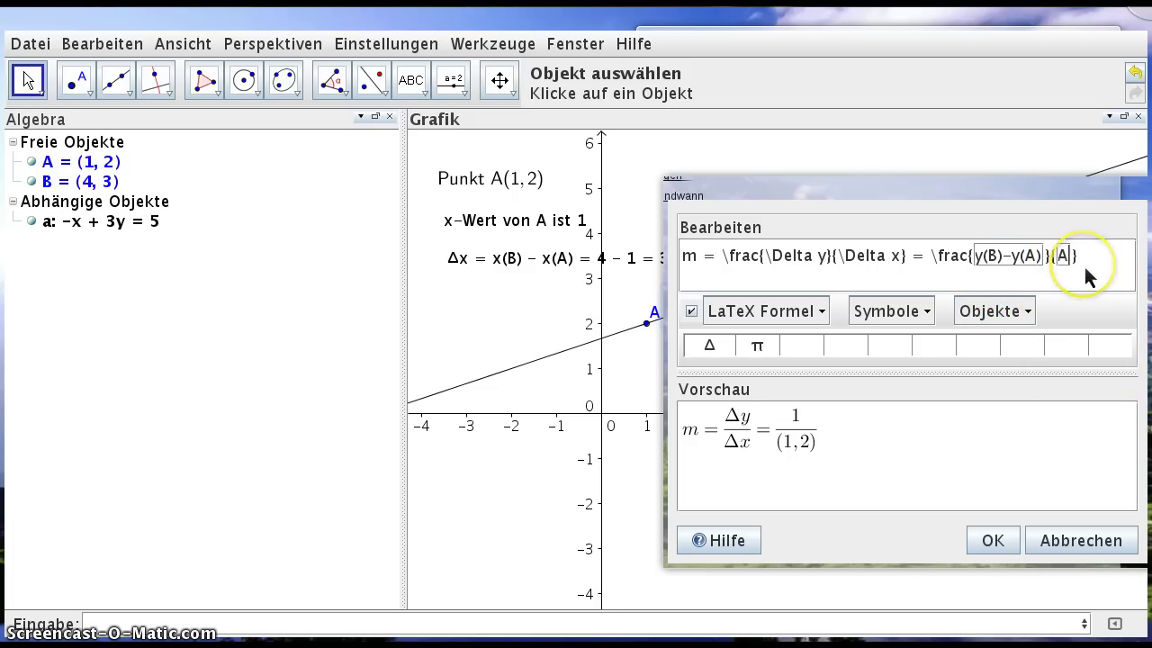
key("BackSpace")
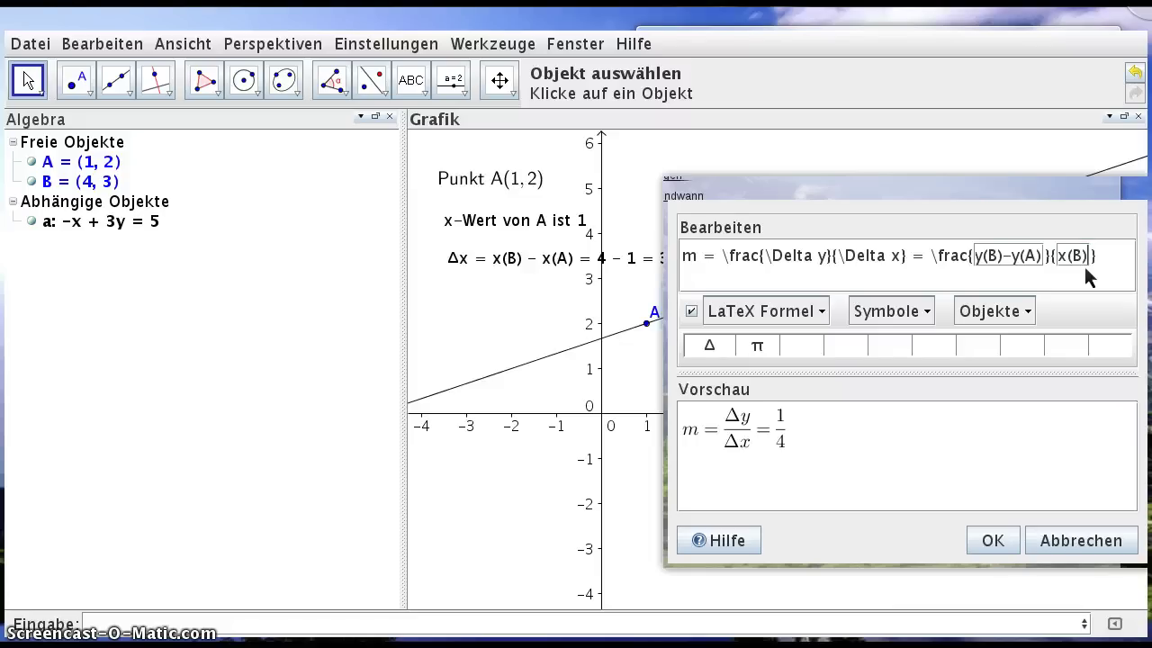
type("-x(A)")
Append an equals sign after the second fraction and widen the text dialog so the whole formula fits.
left_click(1110, 290)
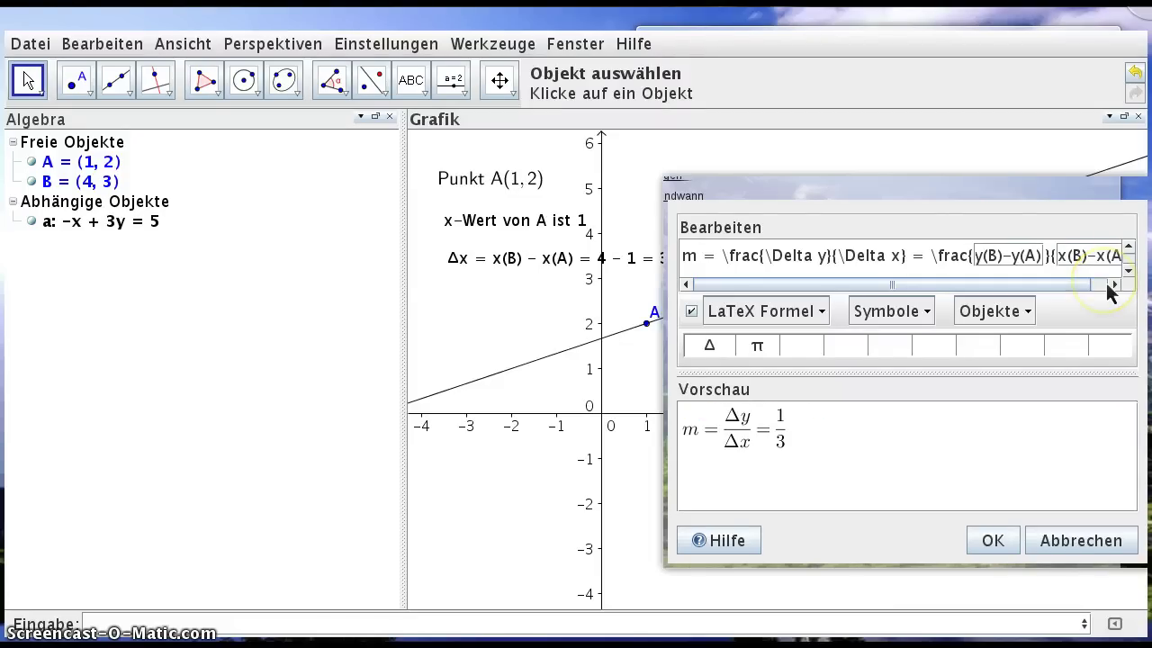
left_click_drag(1085, 285, 1124, 290)
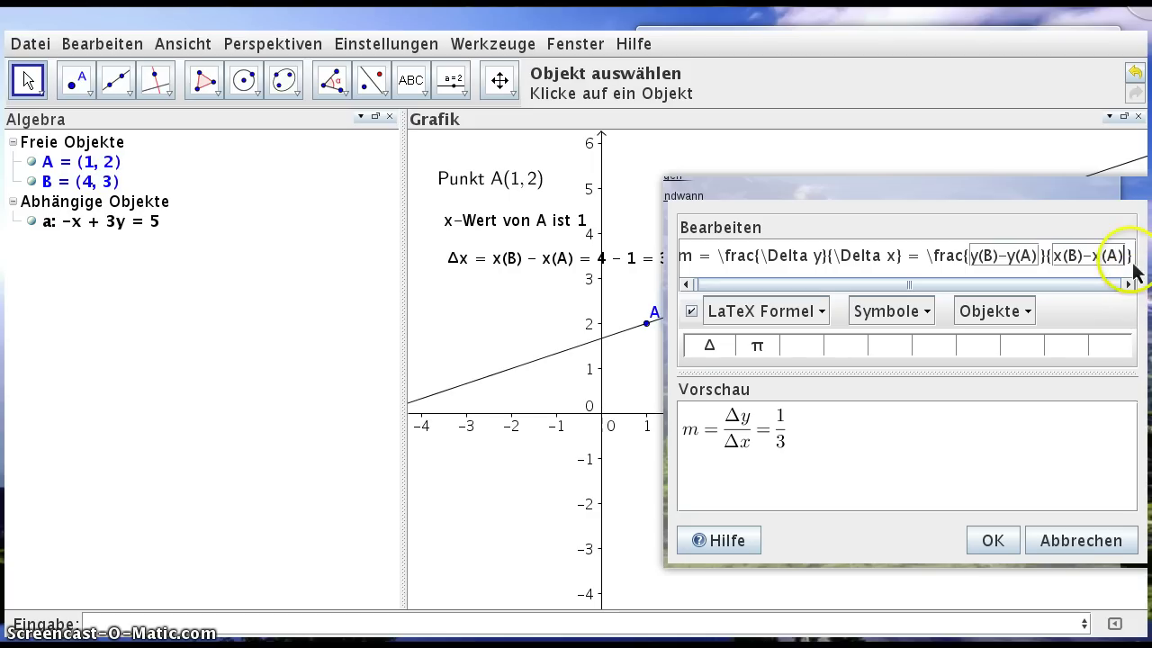
left_click(1134, 263)
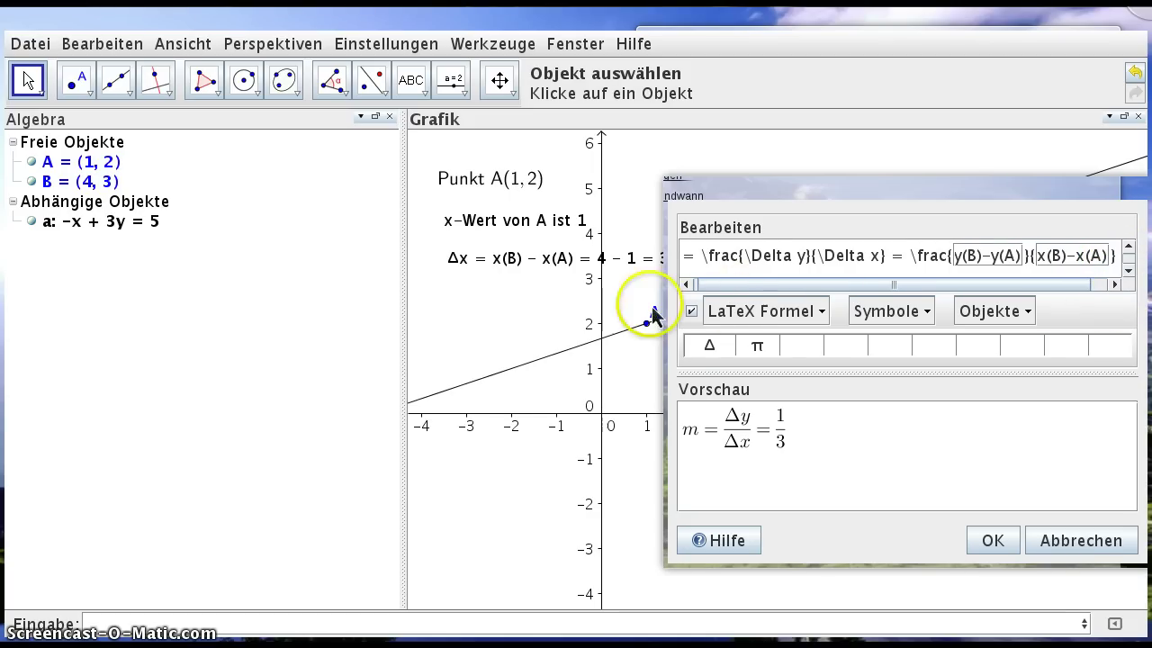
type("=")
left_click_drag(665, 308, 479, 292)
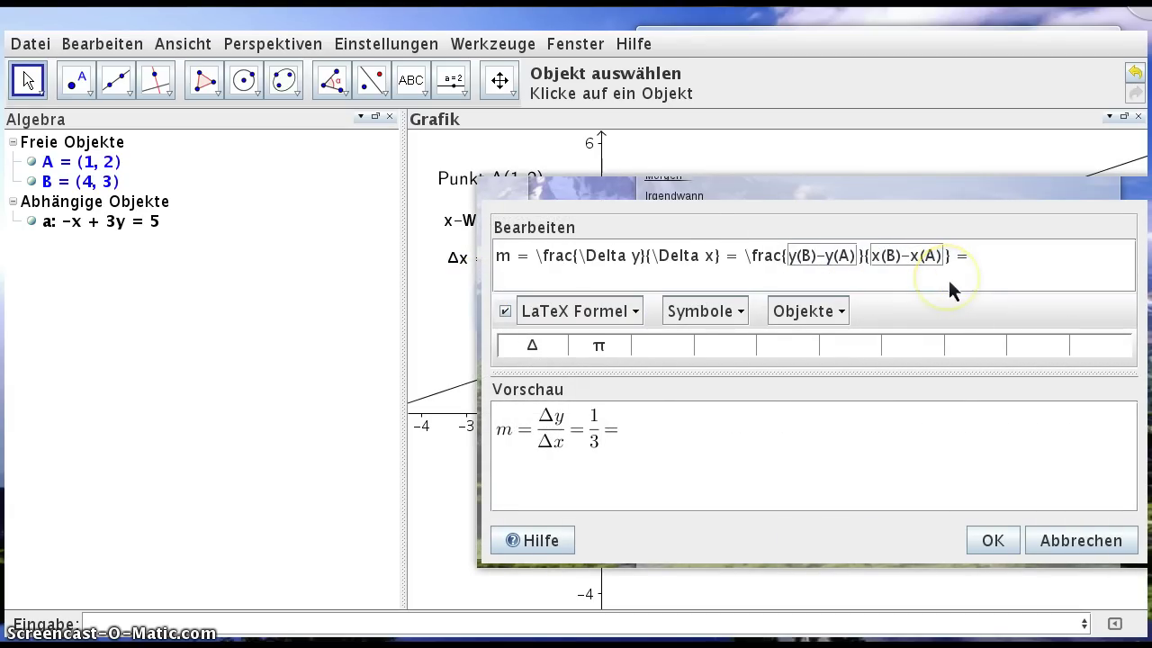
Add a dynamic field containing Steigung[a] after the last equals sign and finish the slope text.
left_click(845, 315)
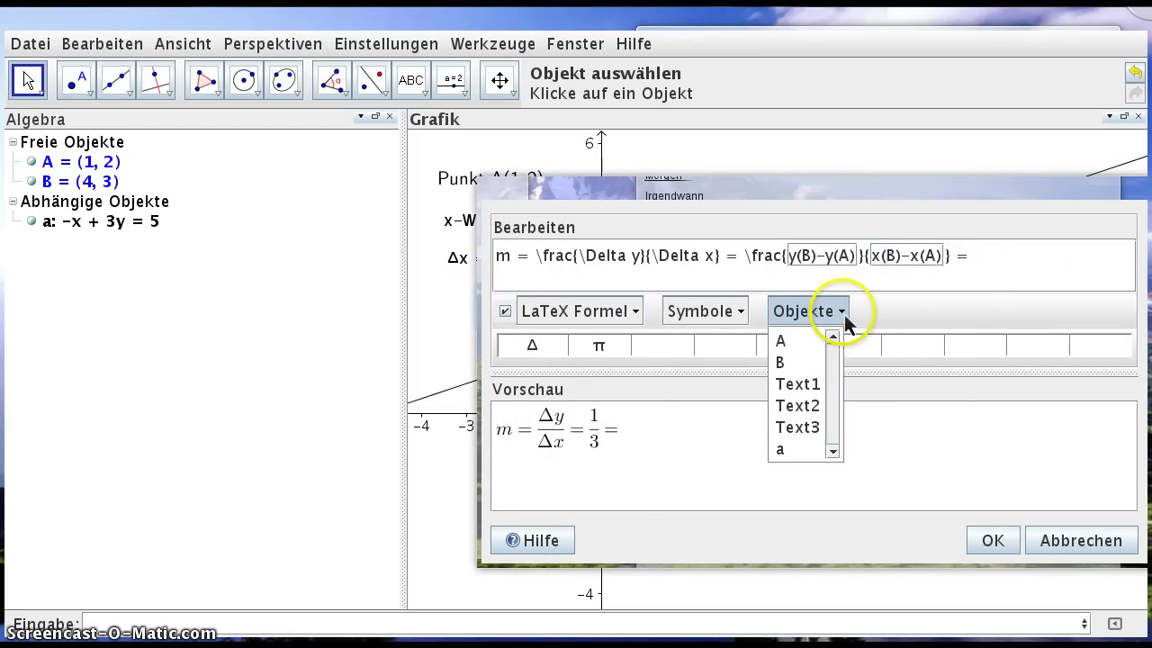
left_click(977, 261)
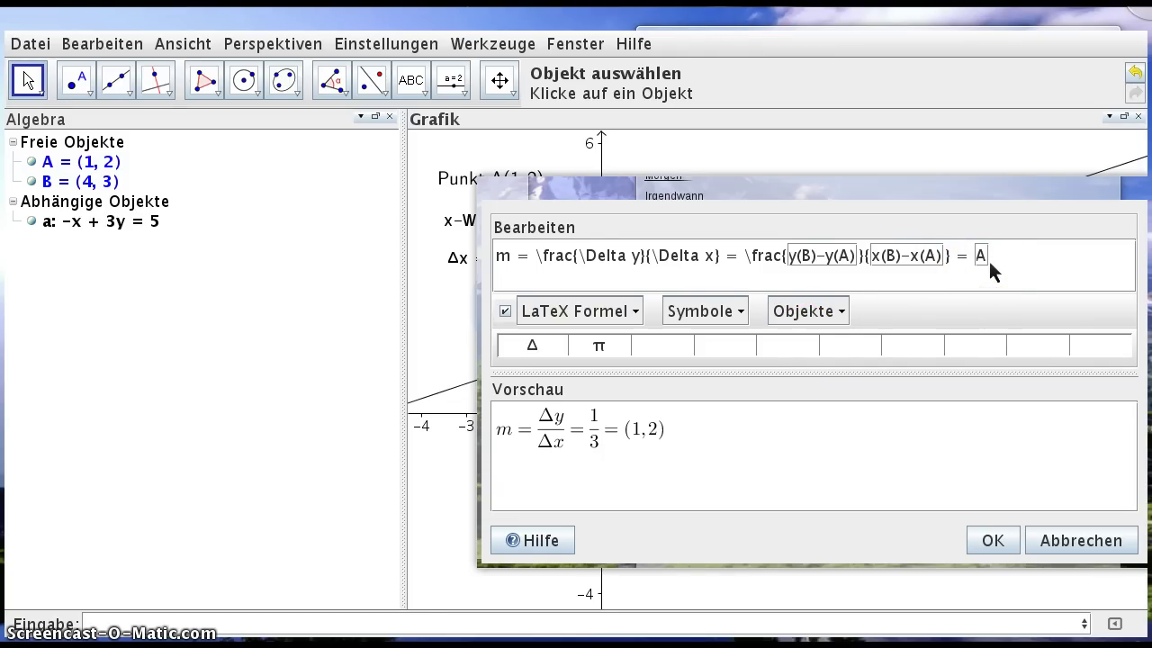
key("BackSpace")
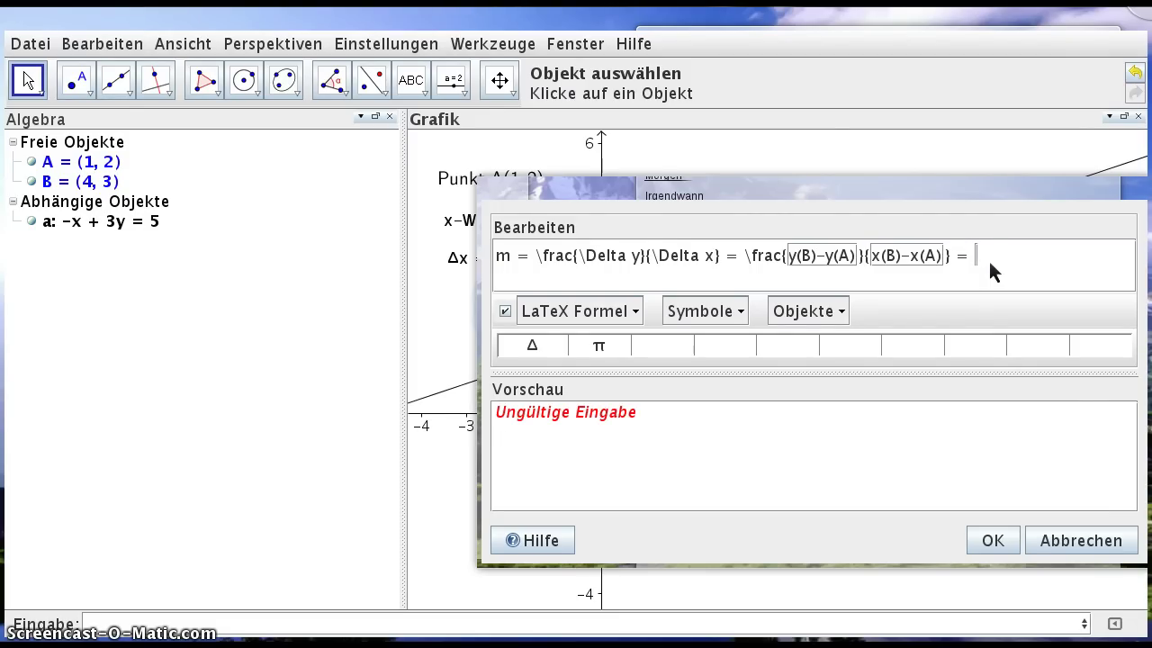
left_click(1010, 258)
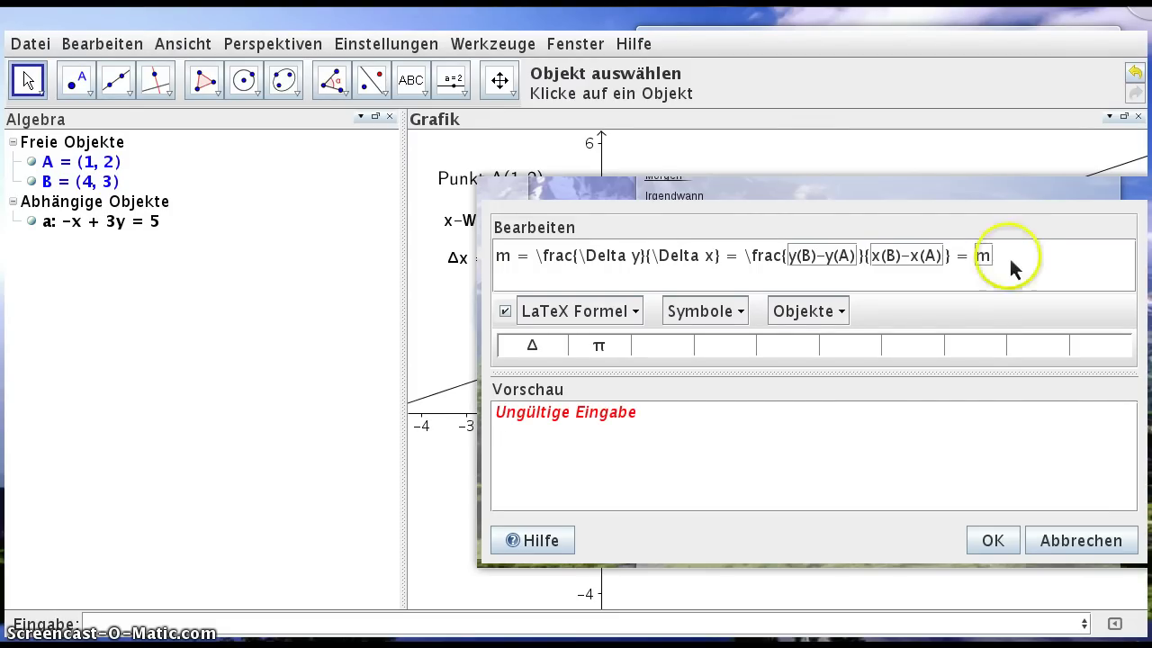
key("BackSpace")
type("Steigung[")
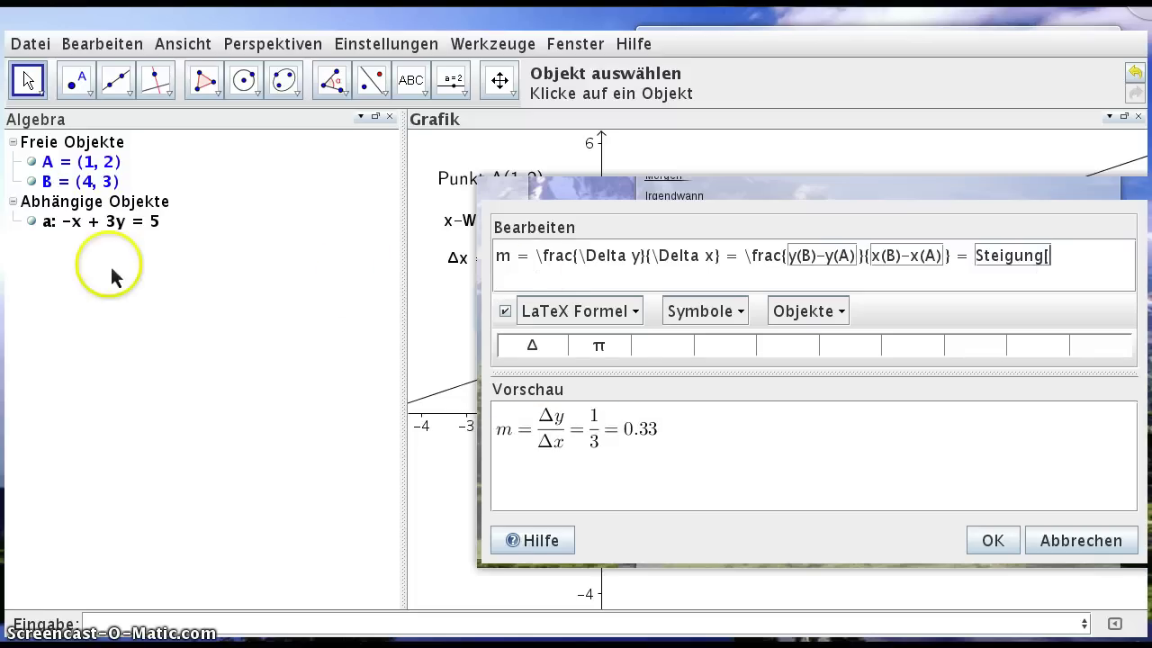
left_click(70, 227)
type("]")
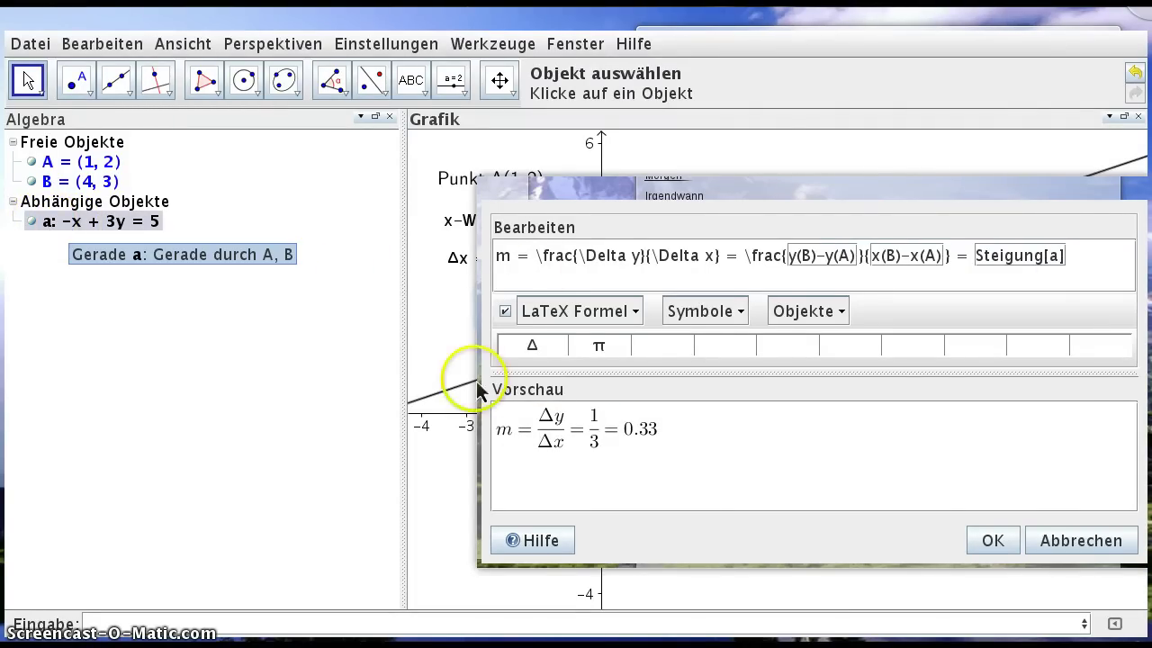
left_click(992, 541)
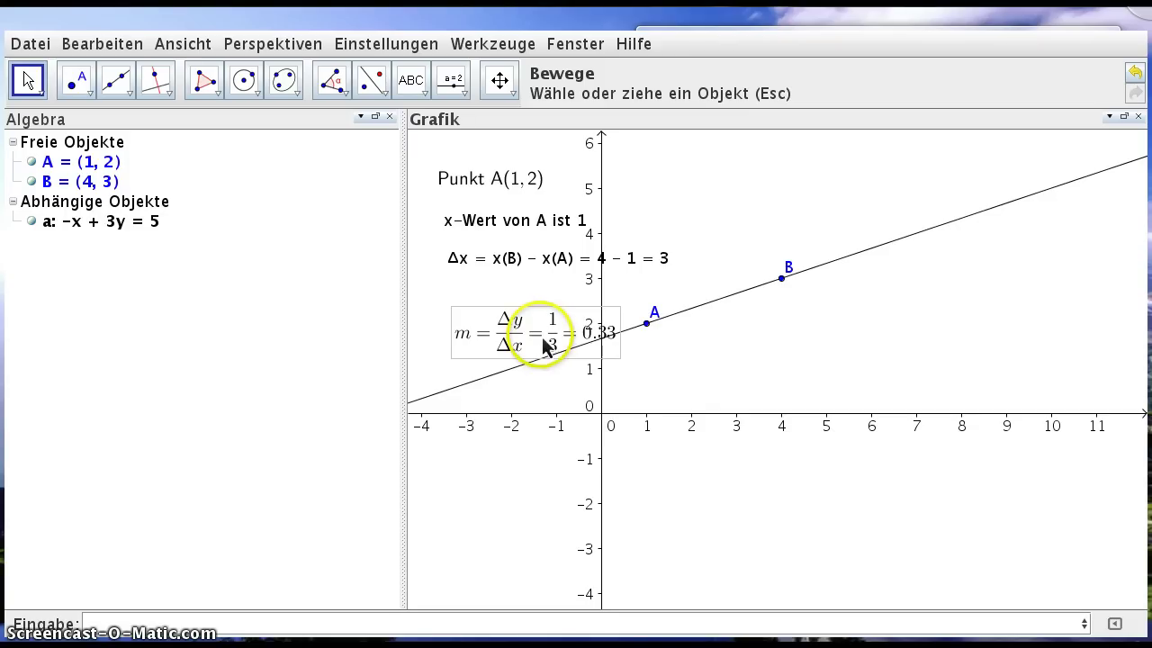
Move the slope text up slightly, closer to the Δx text, and give it a white background.
left_click_drag(543, 343, 540, 327)
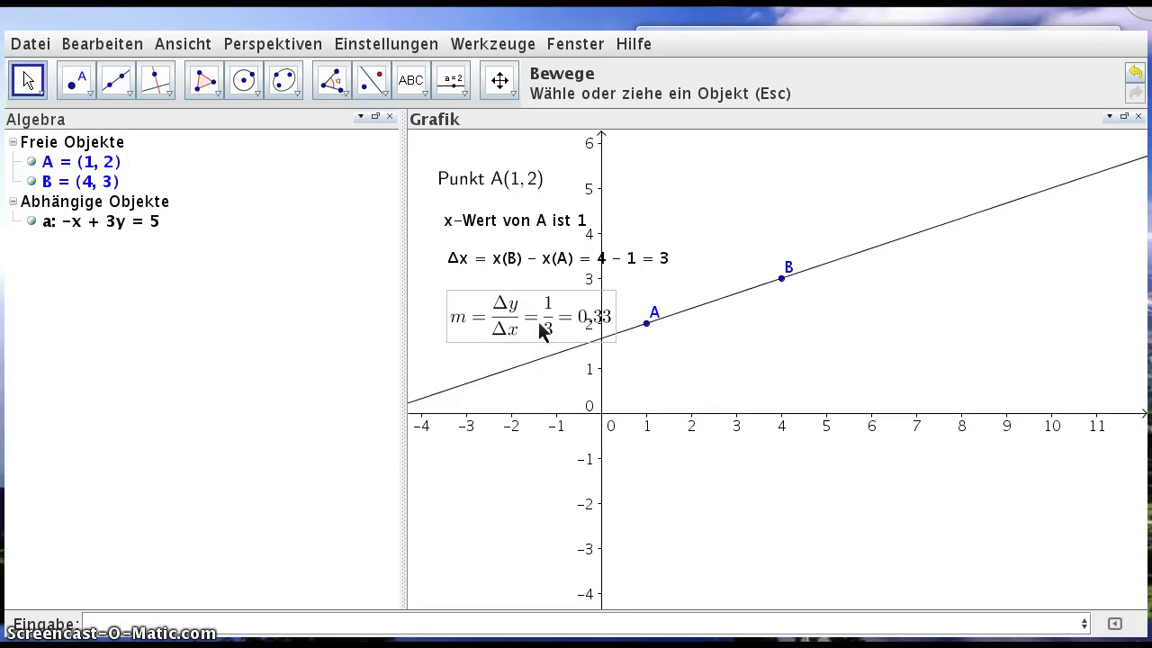
left_click(570, 327)
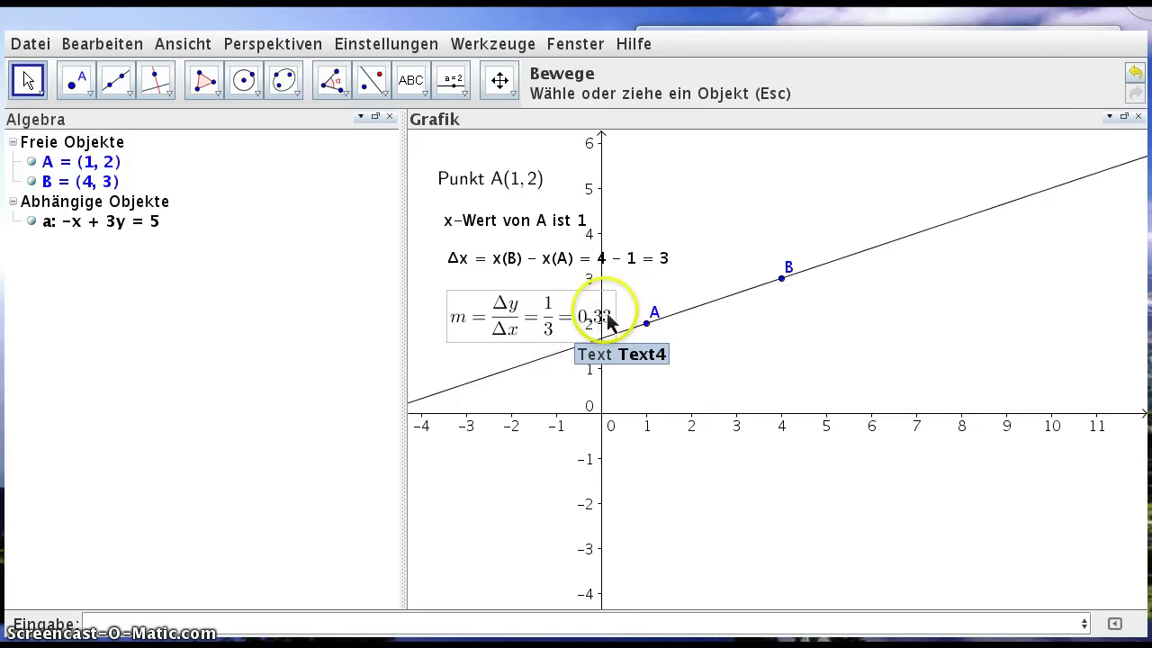
left_click(1110, 116)
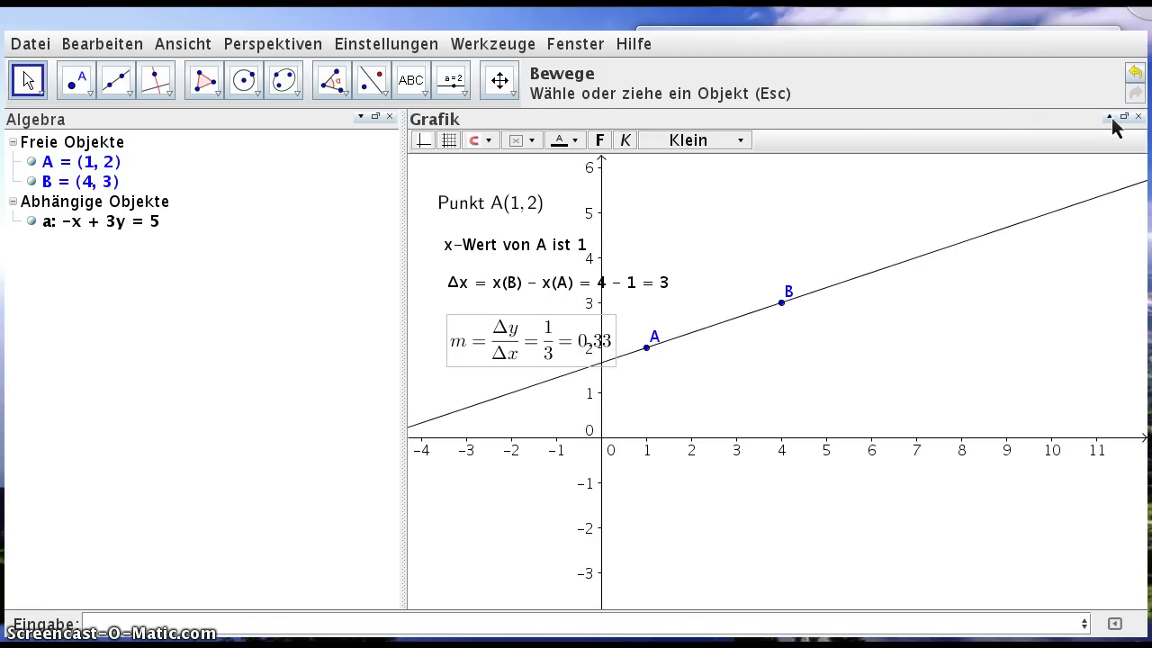
left_click(563, 281)
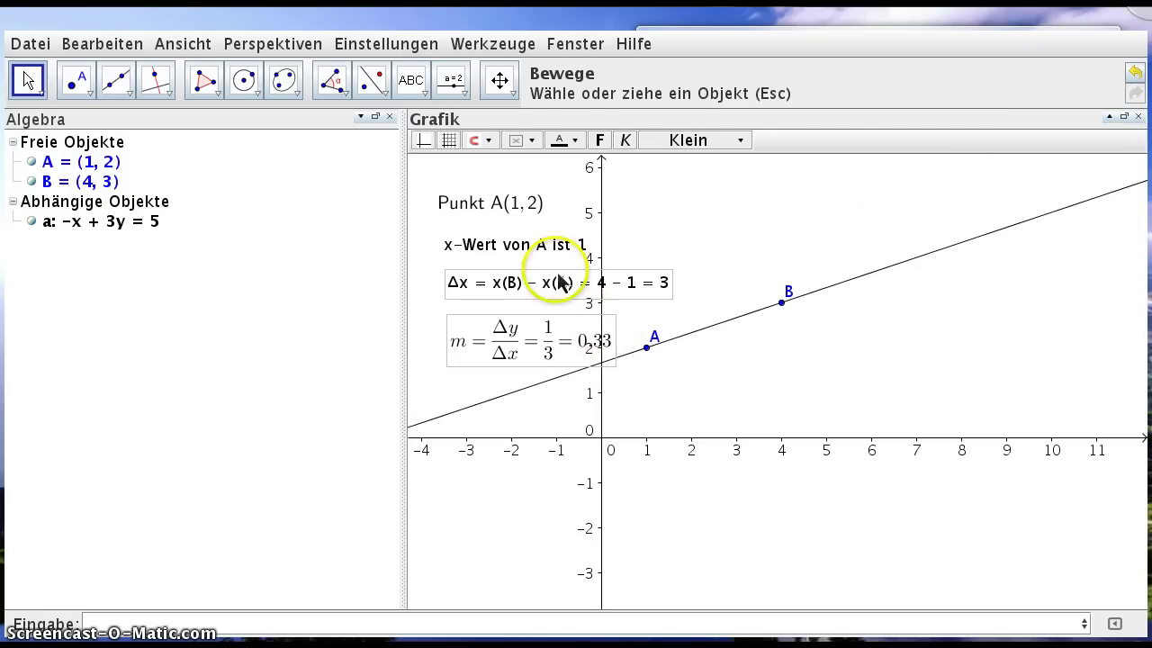
left_click(531, 141)
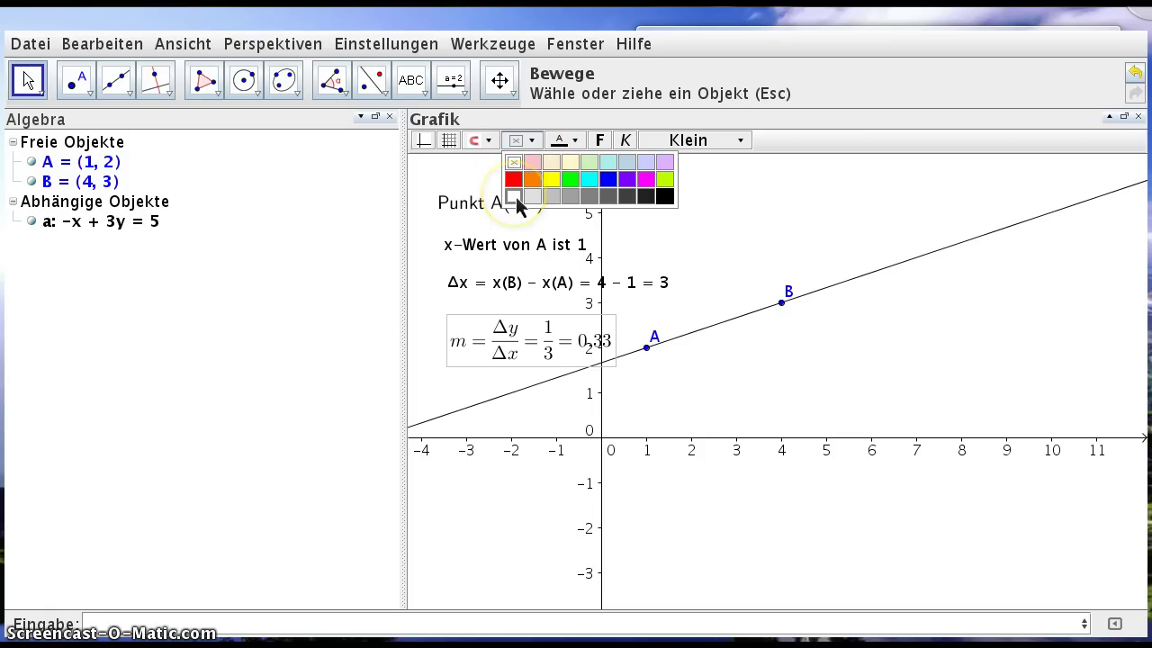
left_click(514, 197)
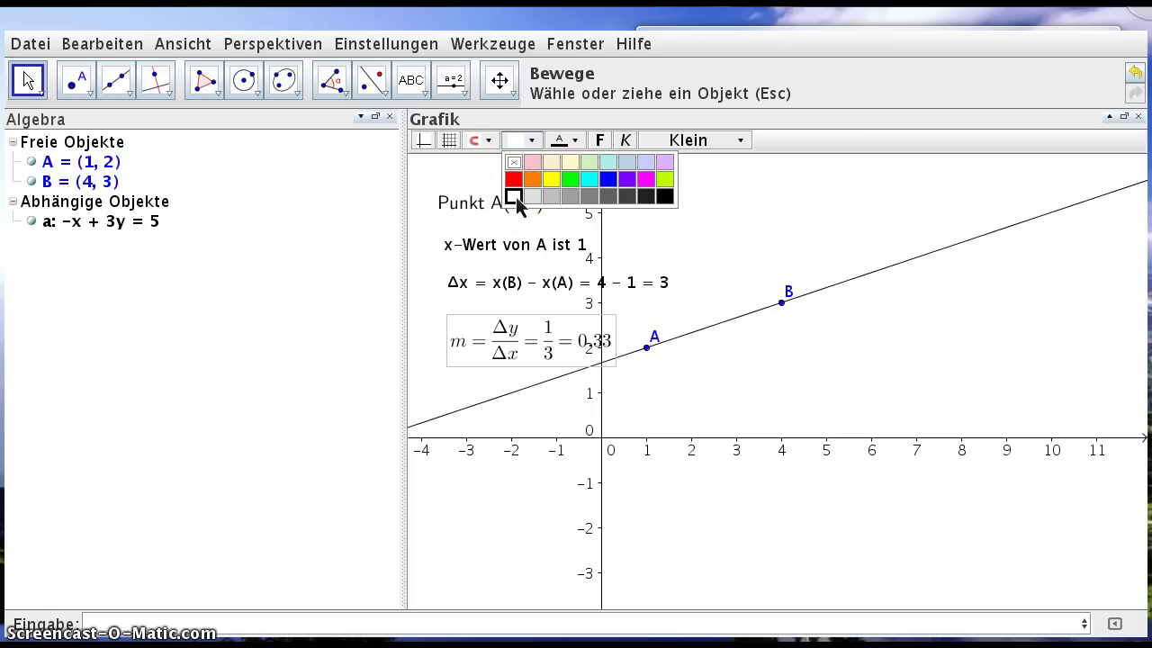
left_click(615, 359)
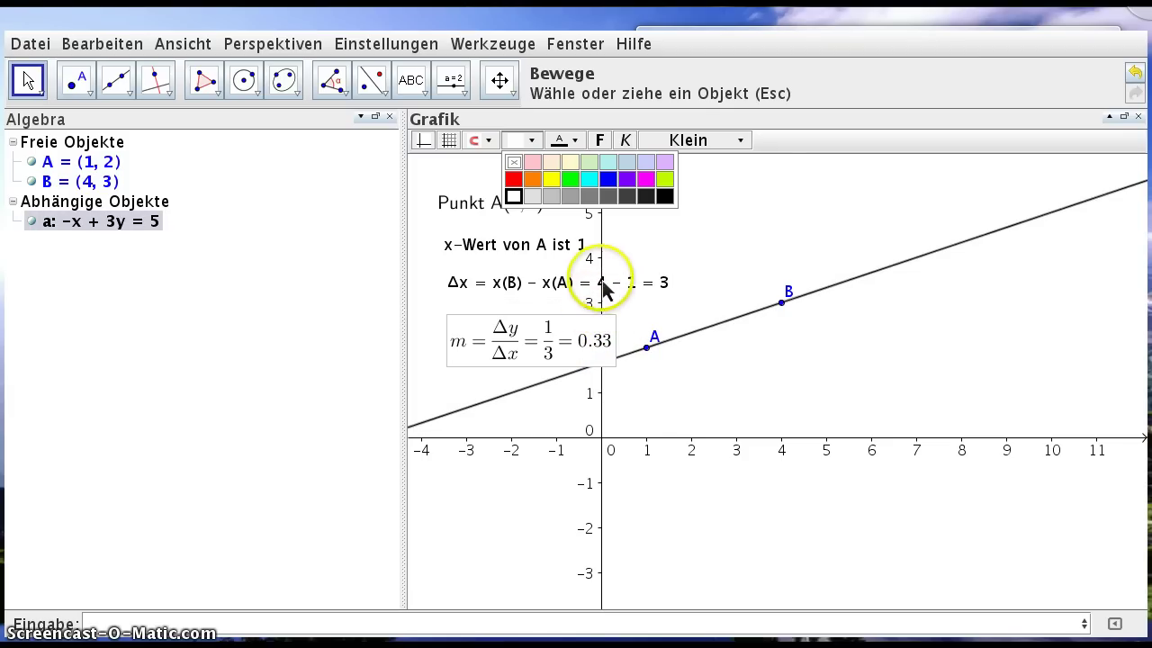
Give the Δx text a pale yellow background.
left_click(605, 286)
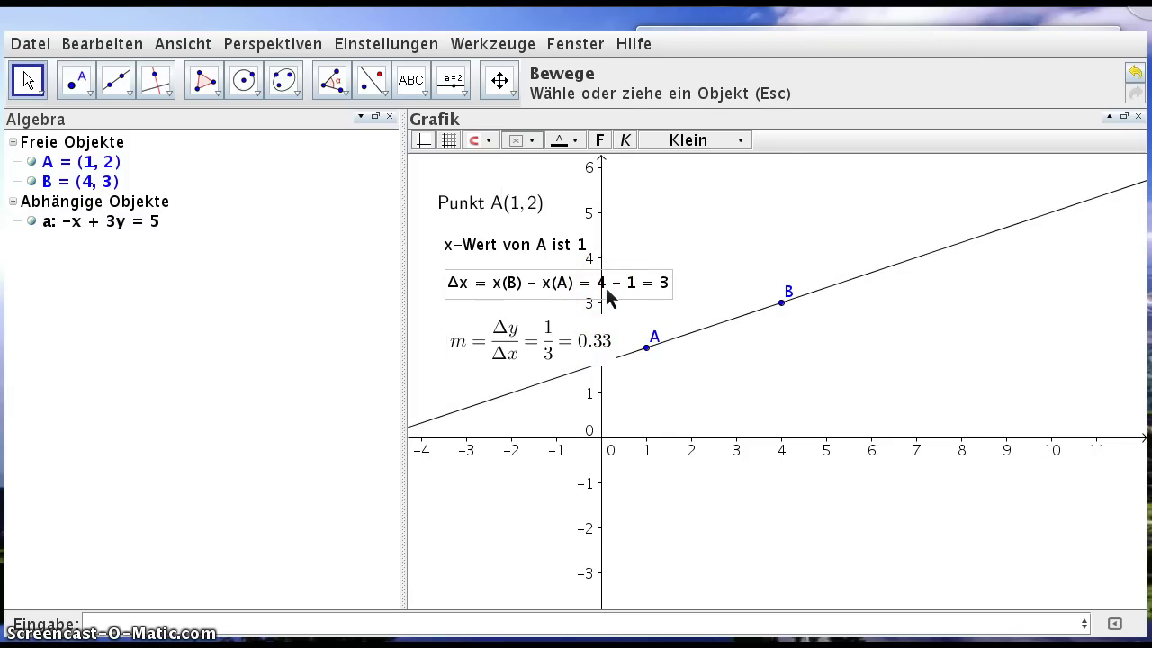
left_click(536, 147)
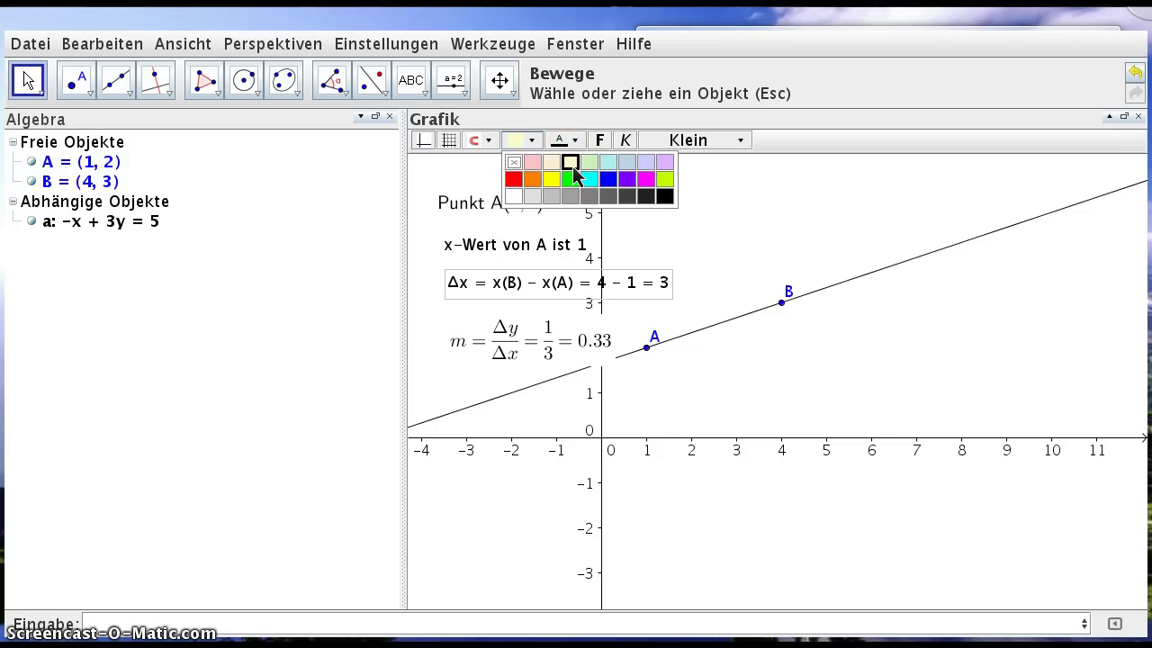
left_click(571, 163)
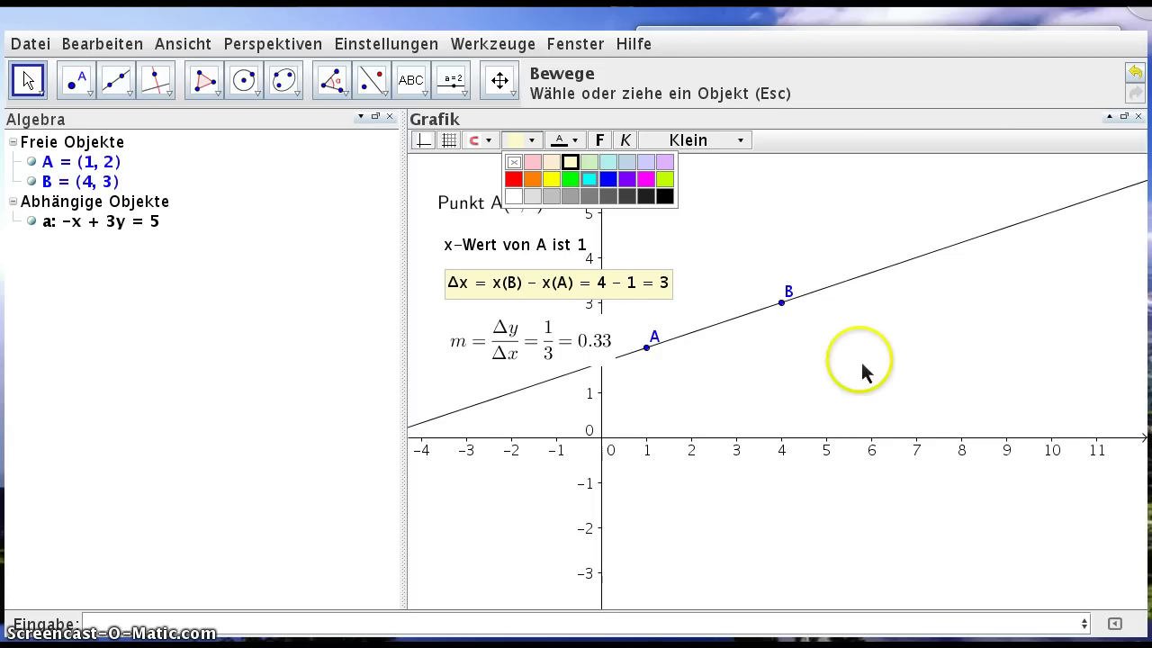